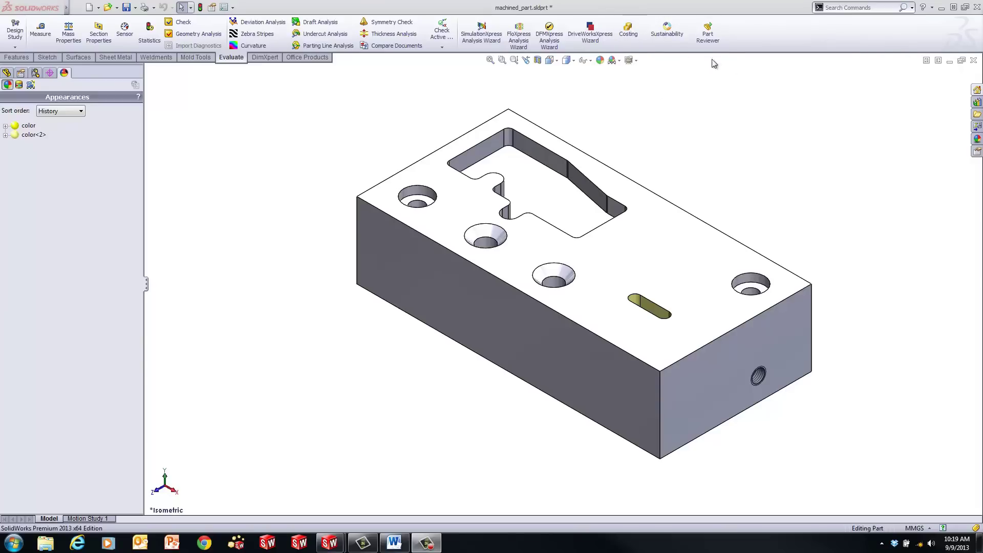
Run a Costing estimate on the machined block (47.36 USD per part) and pin the Costing pane
left_click(632, 45)
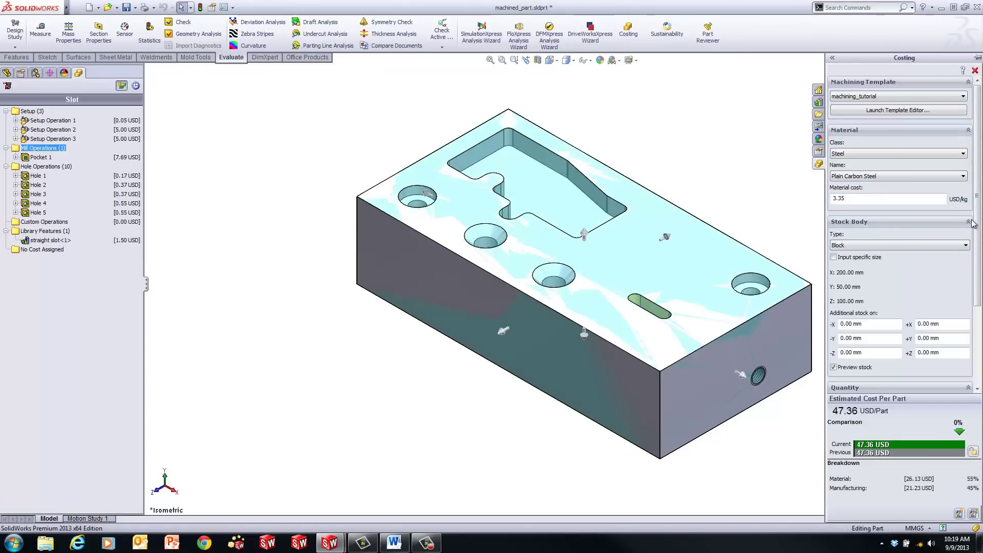
left_click(978, 57)
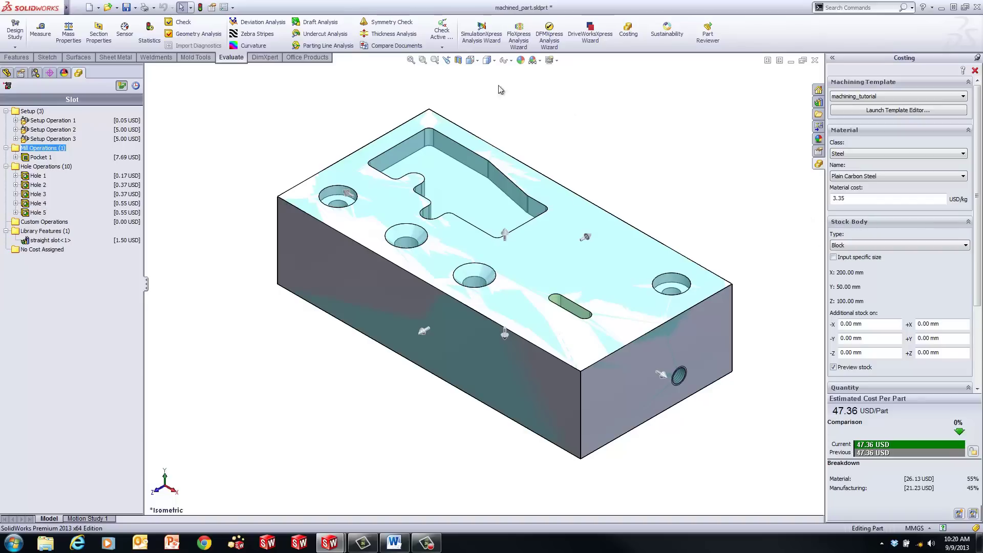
left_click(225, 7)
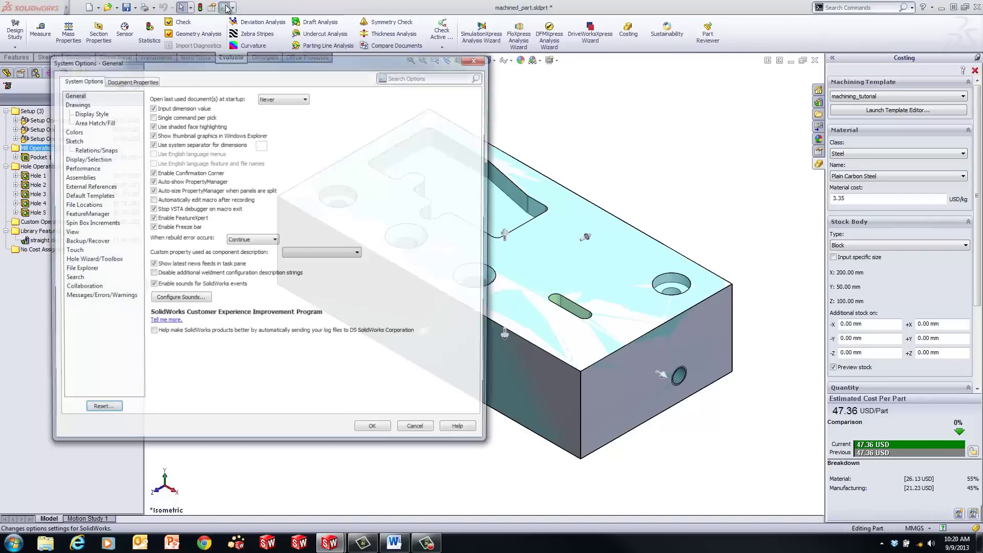
left_click(81, 205)
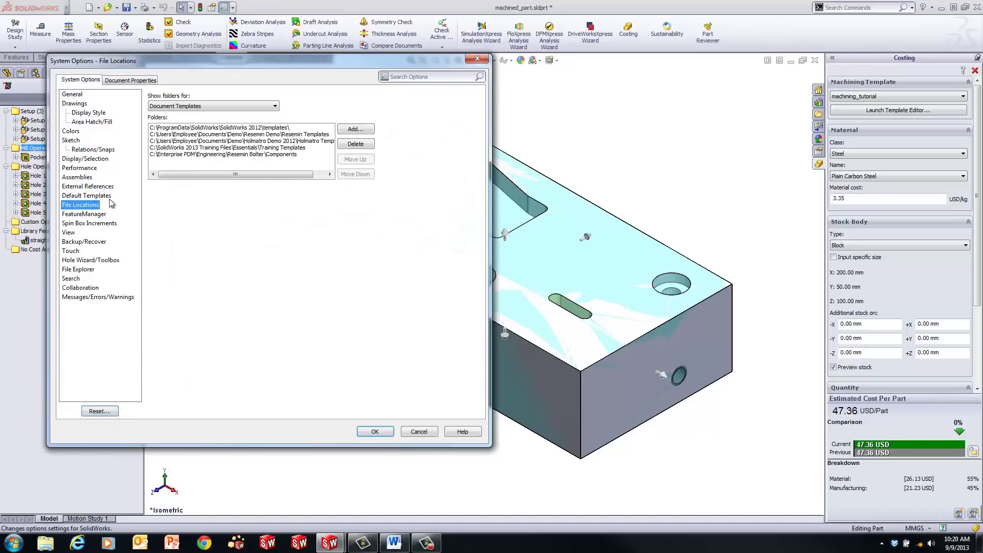
left_click(230, 106)
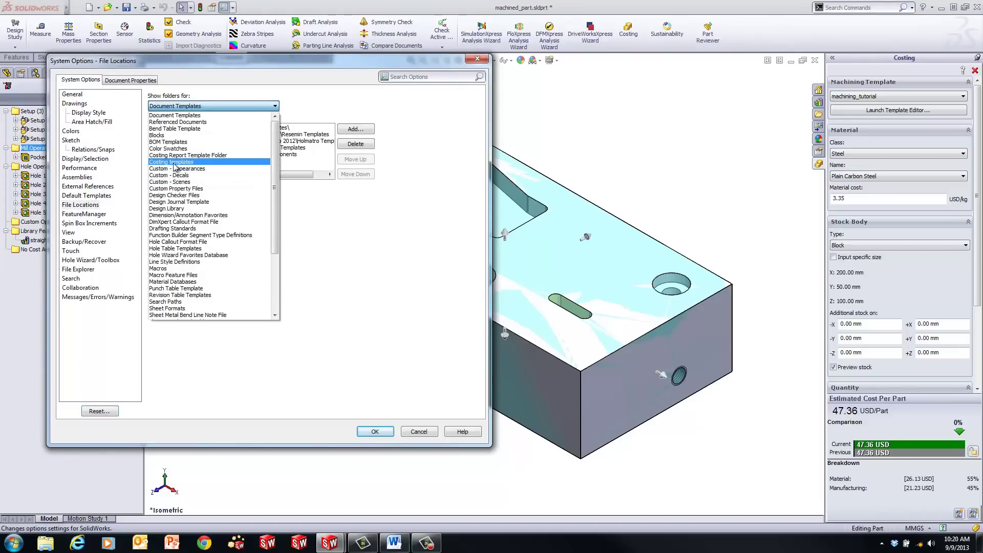
left_click(174, 163)
left_click(248, 135)
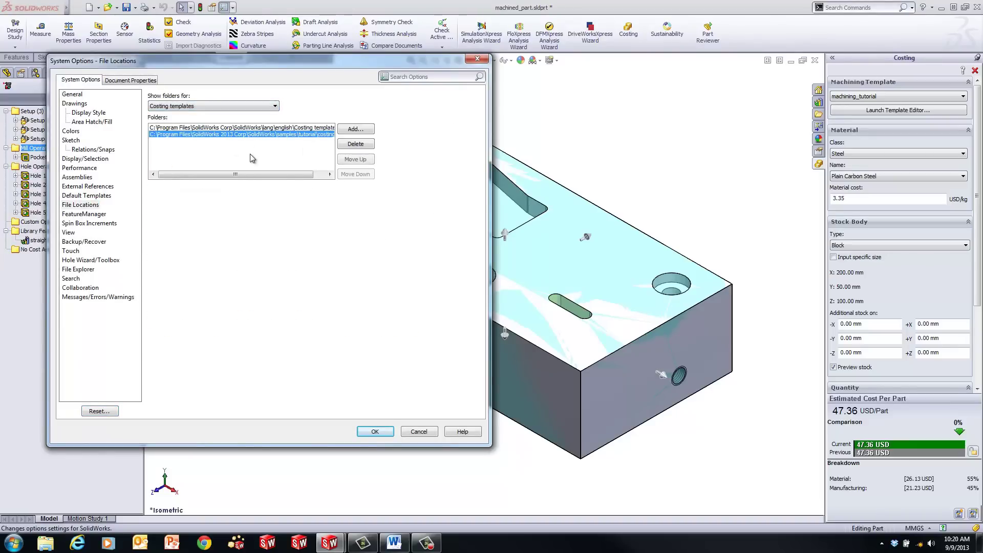
left_click_drag(275, 175, 287, 175)
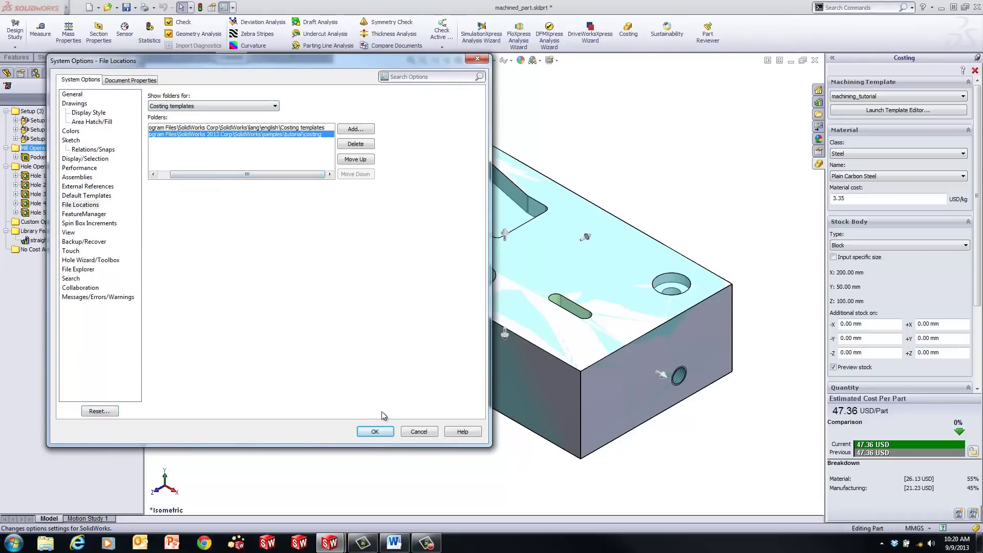
left_click(419, 432)
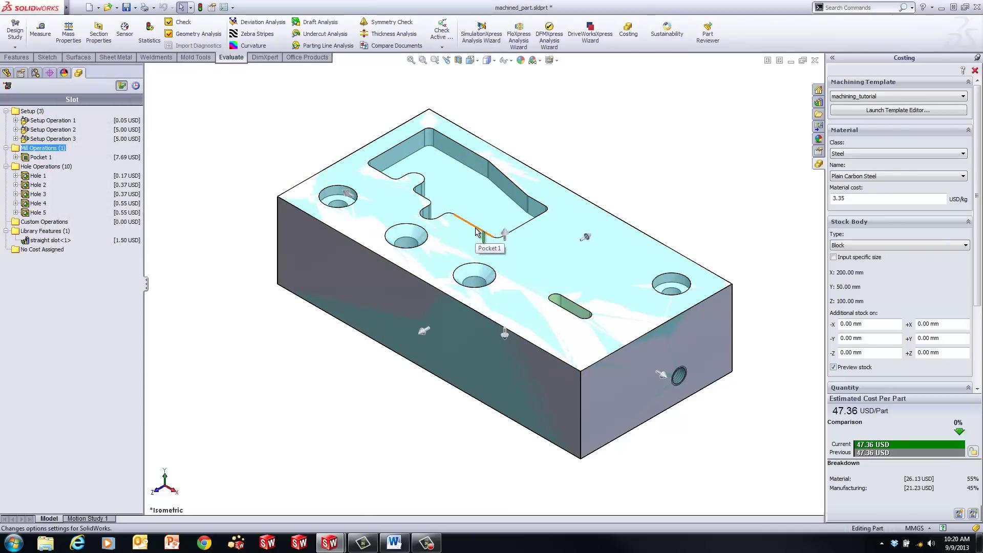
Launch the Template Editor on the machining_tutorial costing template
left_click(896, 111)
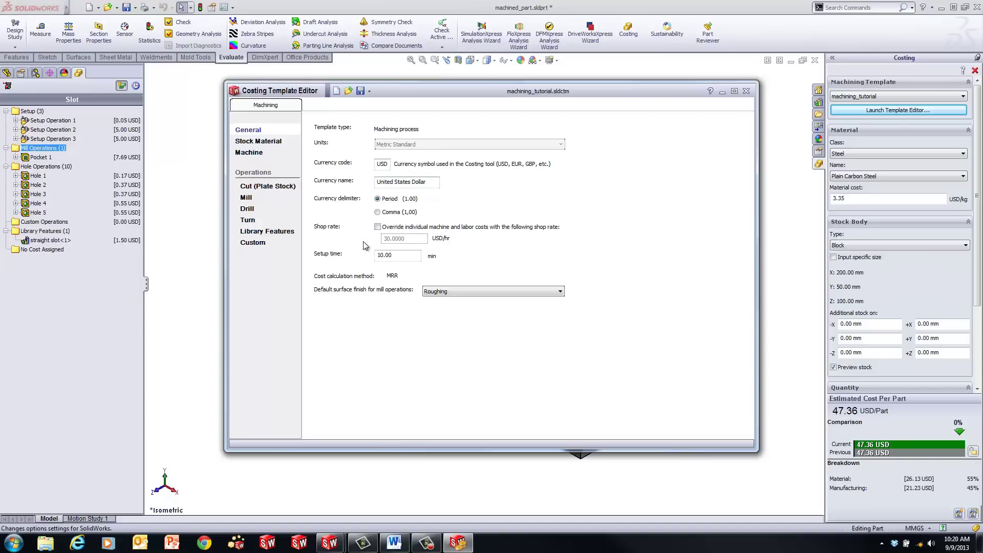
Widen the template editor to show stock material costs, then view the Drill and Mill machine rates
left_click(264, 146)
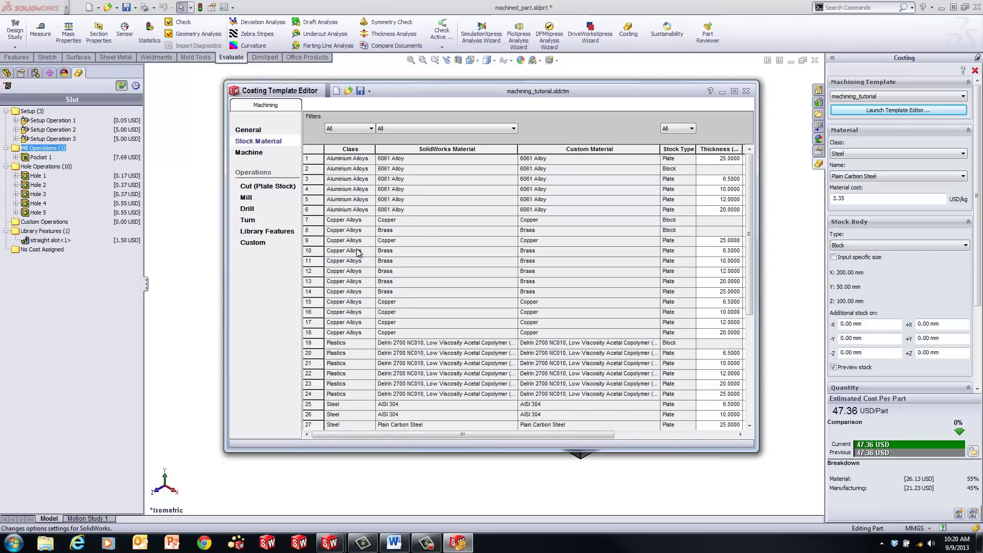
scroll(359, 259, "down", 2)
scroll(430, 277, "up", 2)
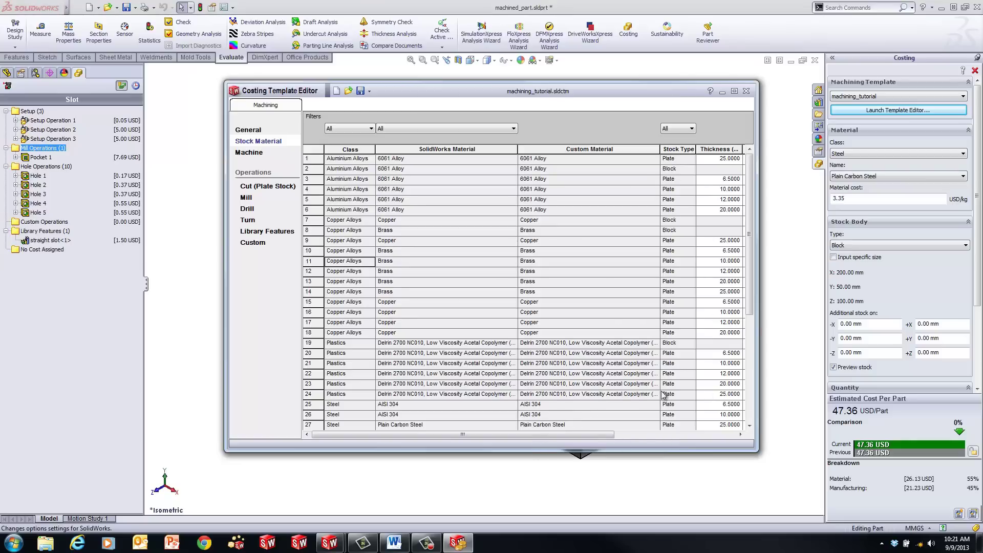
left_click_drag(756, 273, 808, 273)
scroll(792, 257, "down", 2)
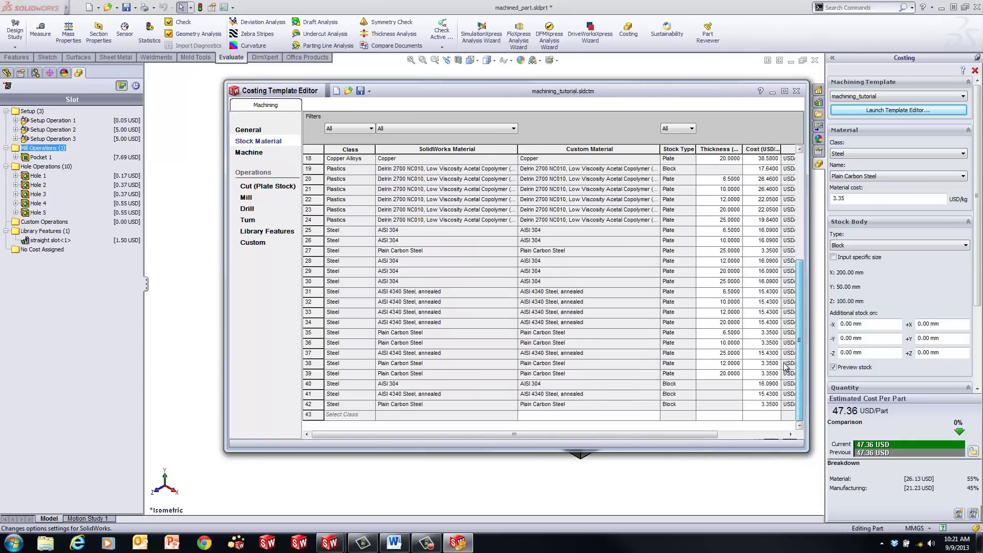
scroll(792, 258, "up", 2)
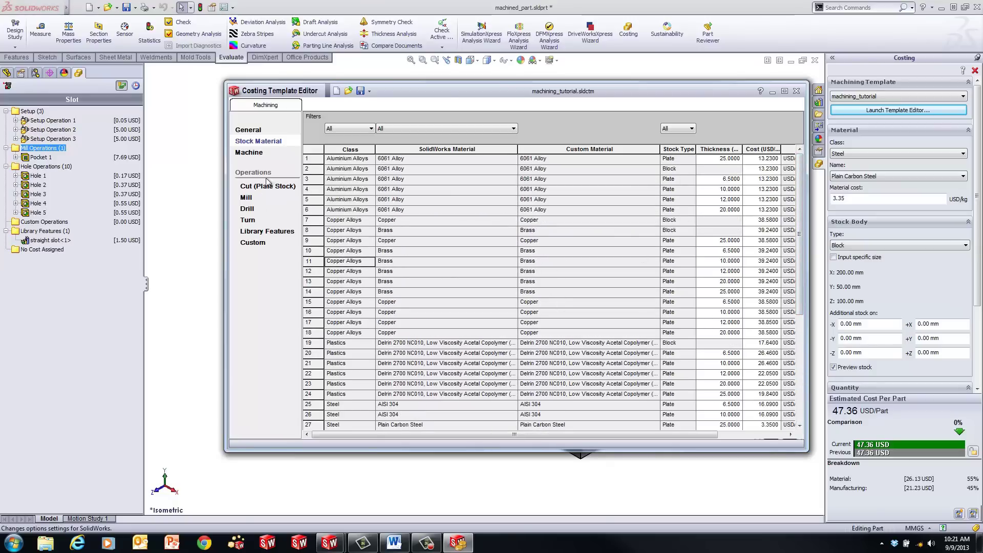
left_click(251, 155)
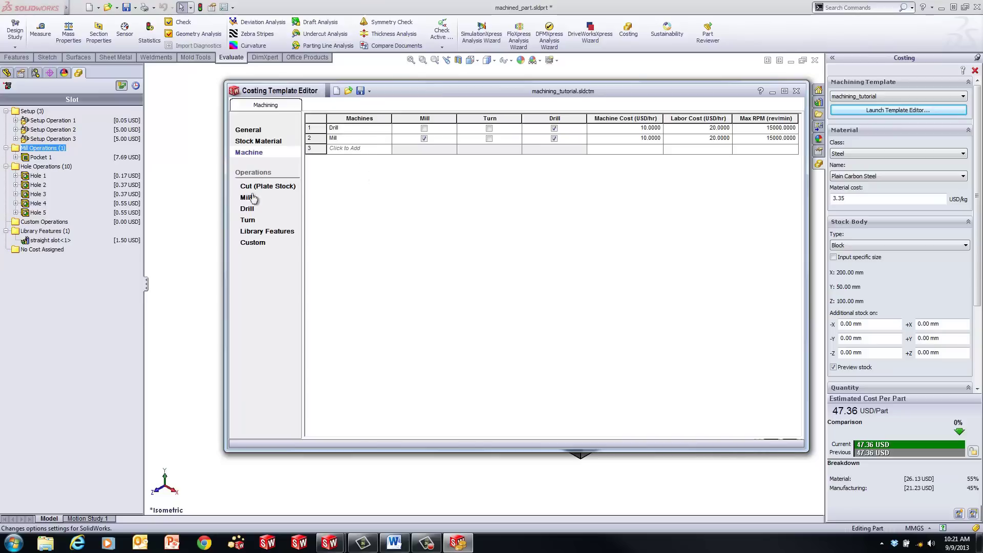
Review the Cut (Plate Stock) and Mill tables, leaving the row 5 and row 3 materials unchanged
left_click(280, 226)
left_click(259, 185)
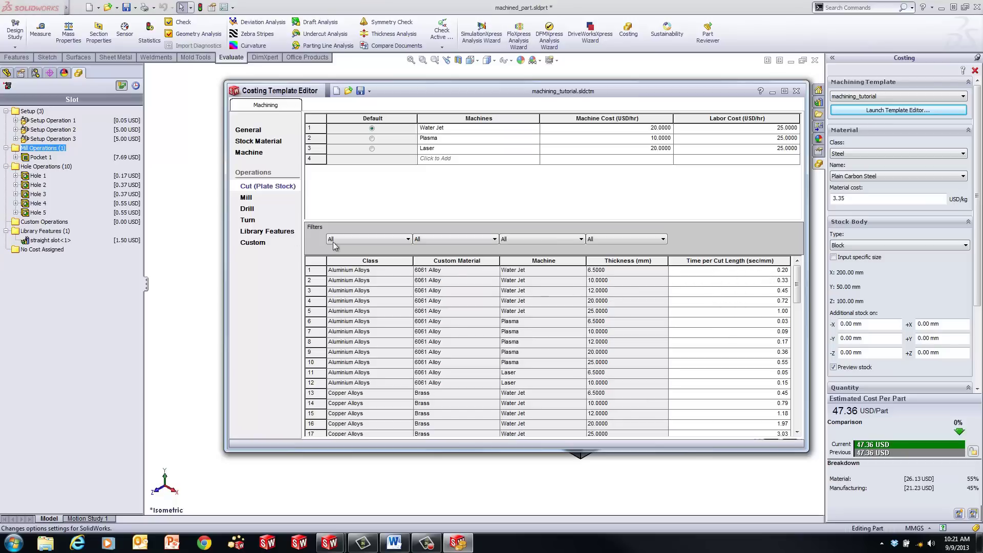
left_click(250, 198)
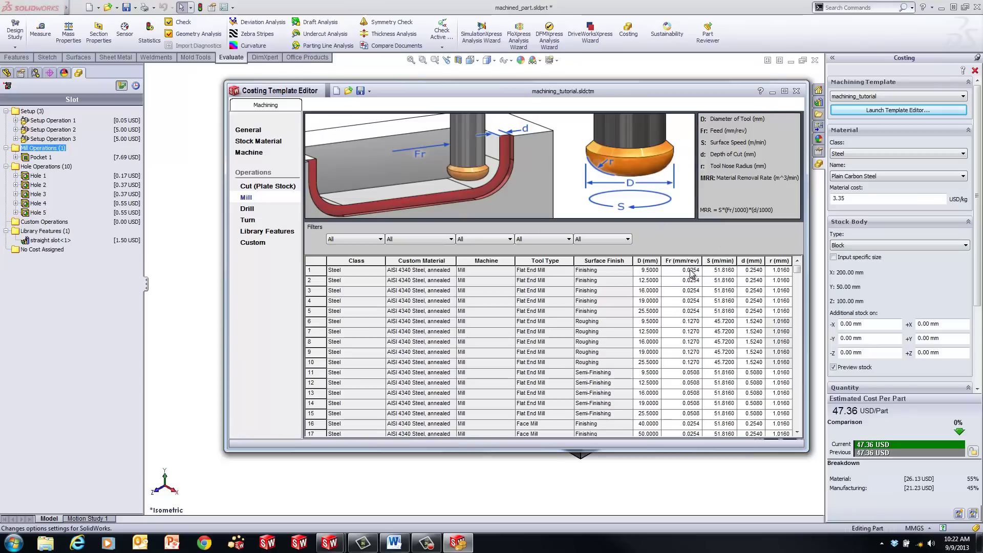
left_click(409, 311)
left_click(410, 311)
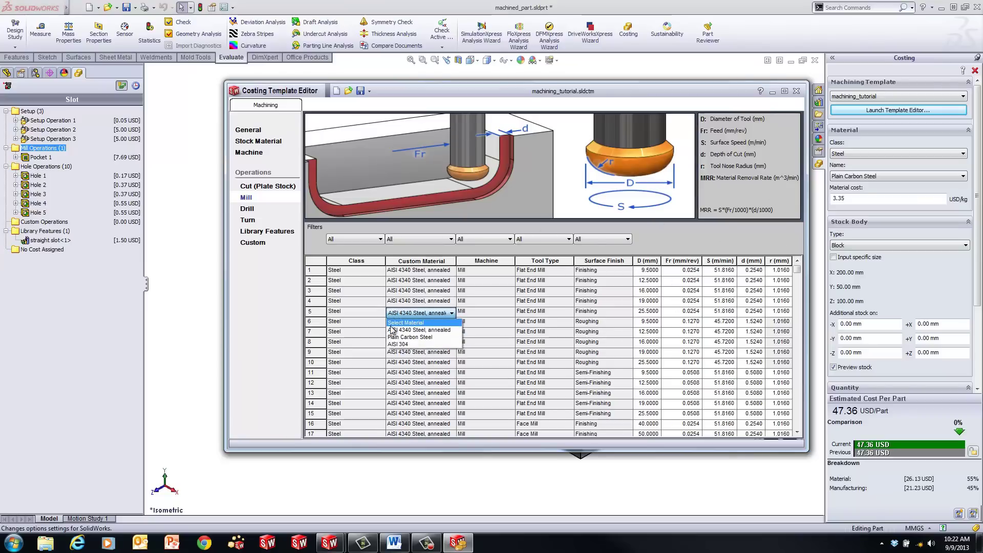
key("Tab")
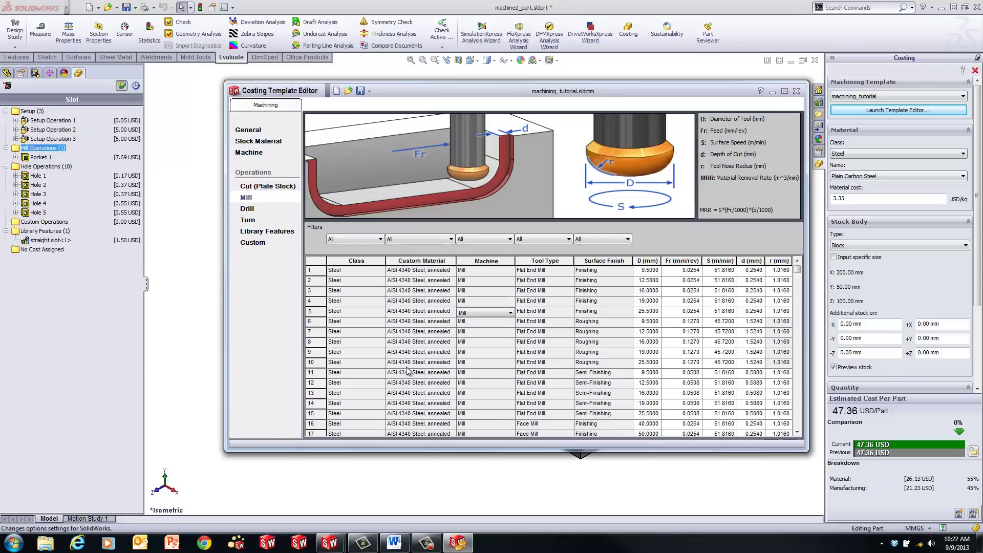
left_click(430, 291)
left_click(430, 291)
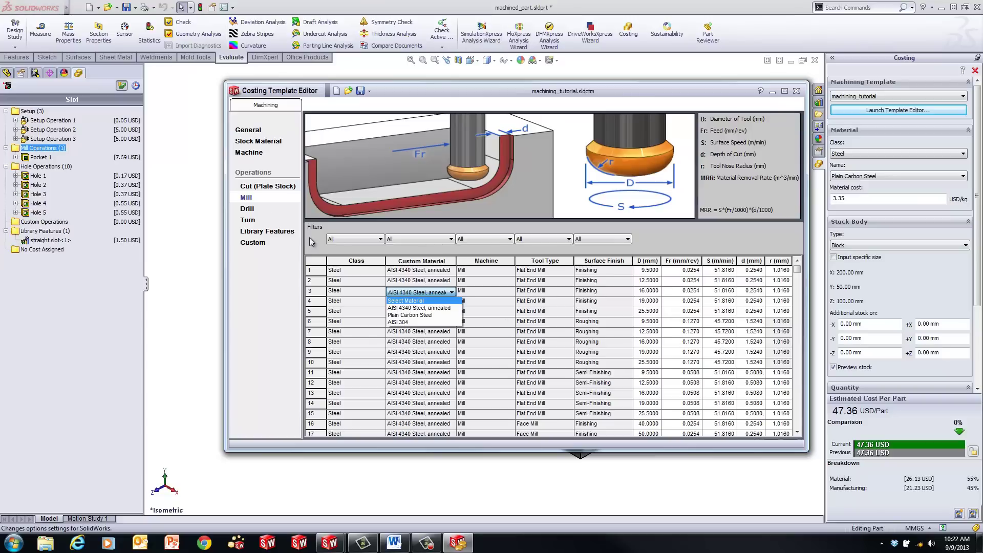
key("Tab")
Review the Drill, Turn, Library Features and Custom operation tables, then close the Template Editor
left_click(249, 210)
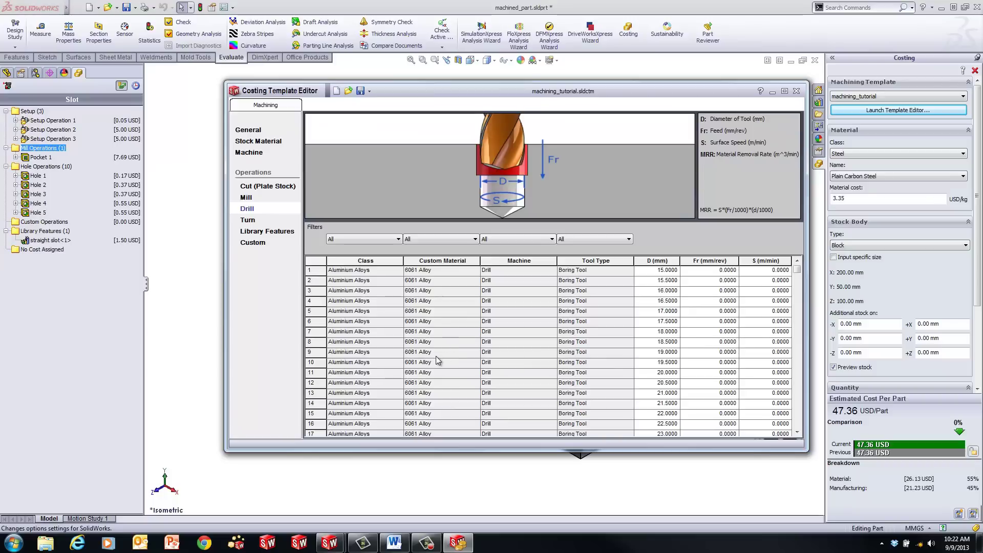
left_click(248, 221)
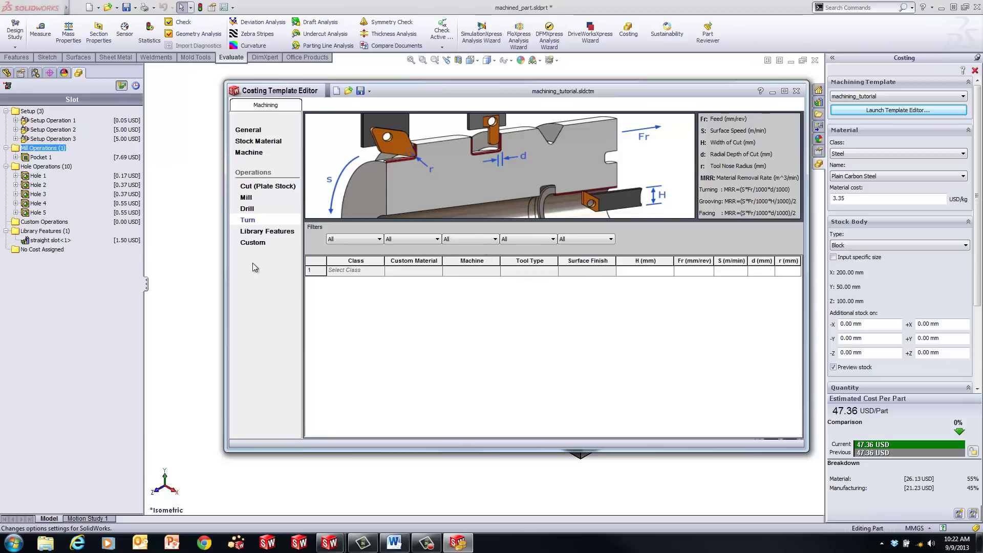
left_click(267, 232)
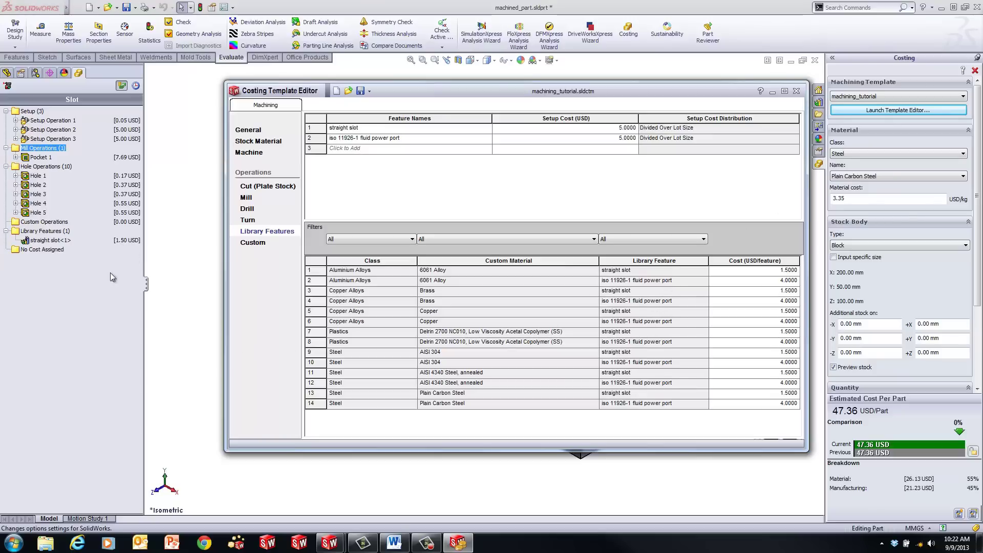
left_click(260, 244)
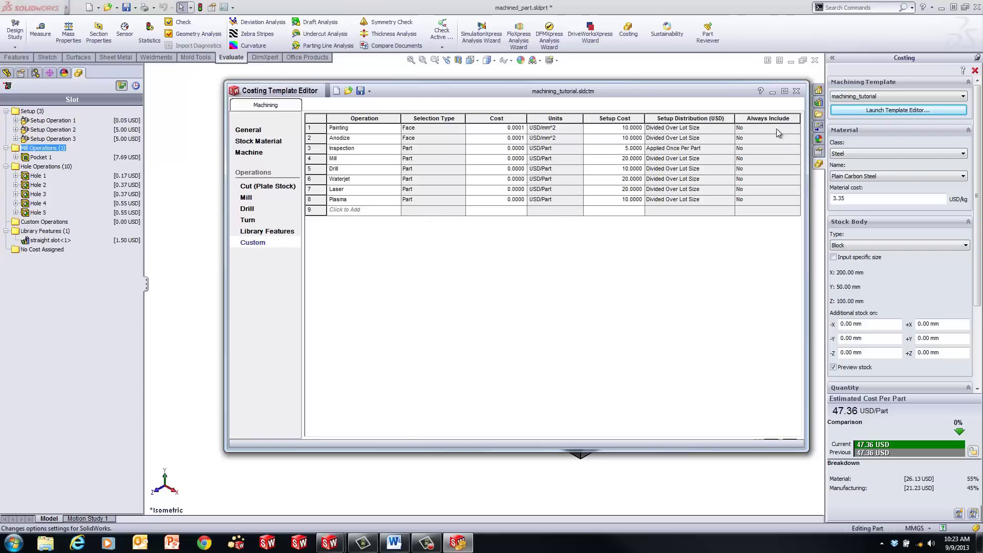
left_click(798, 92)
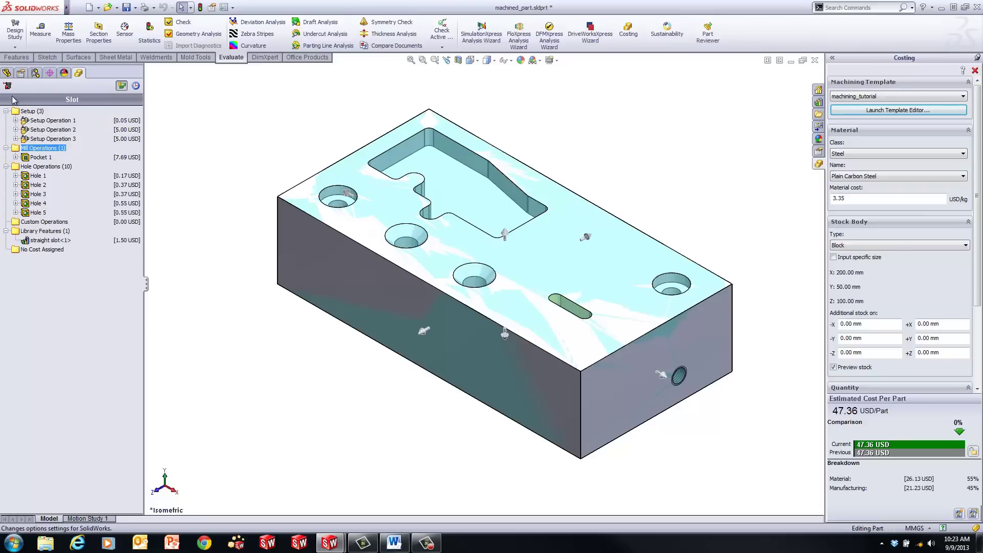
Suppress the iso 11926-1 fluid power port feature in the feature tree
left_click(7, 72)
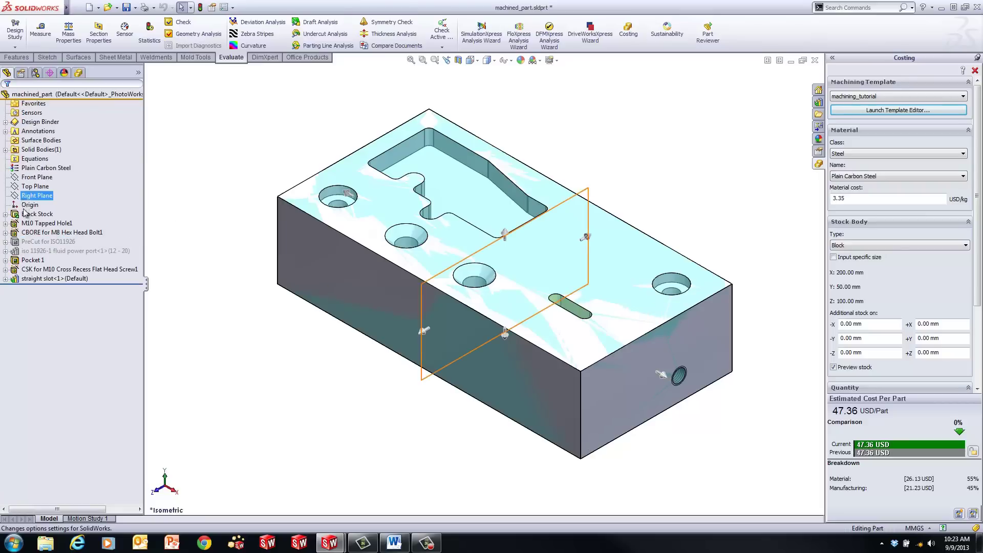
left_click(37, 251)
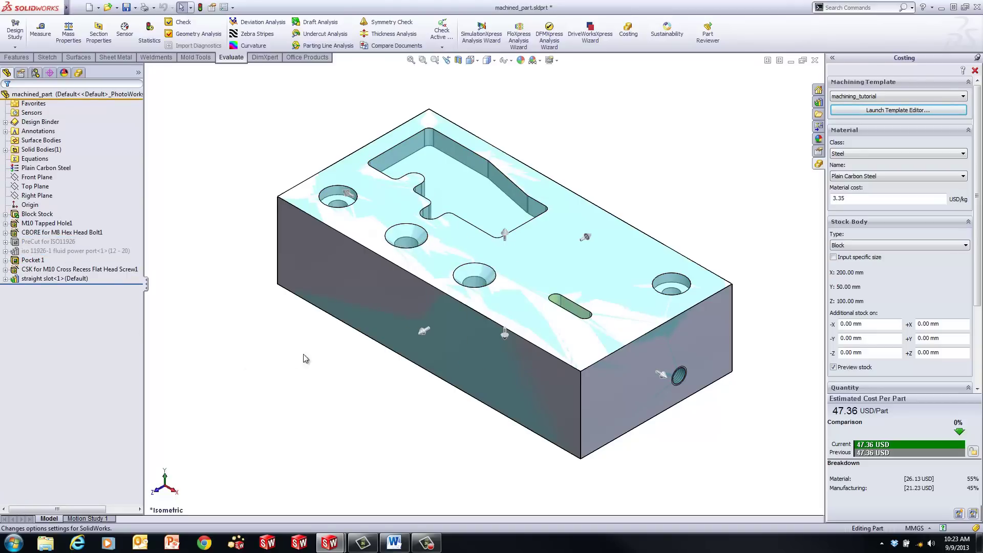
key("ctrl+shift+s")
Try AISI 304 as the costing material, then revert to Plain Carbon Steel
left_click(860, 154)
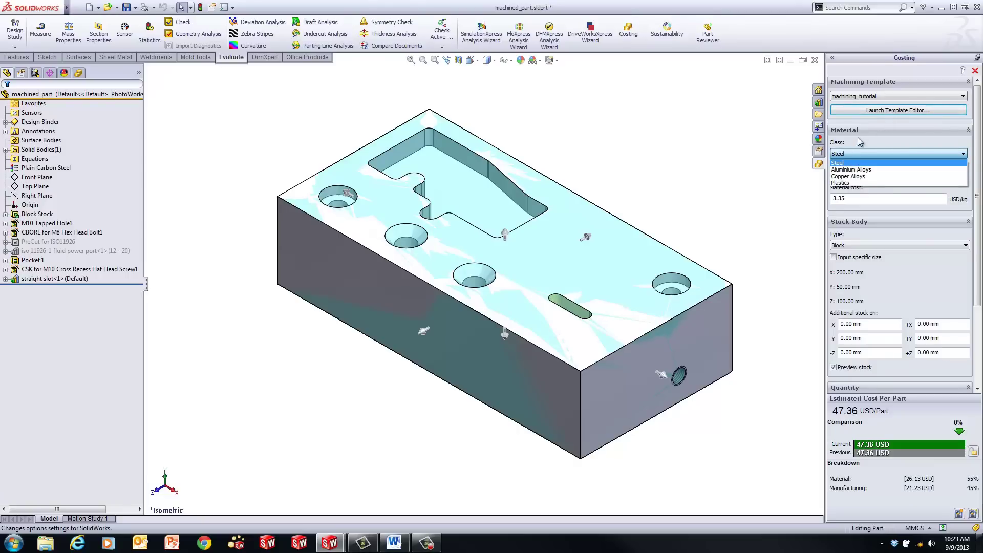
left_click(839, 163)
left_click(849, 176)
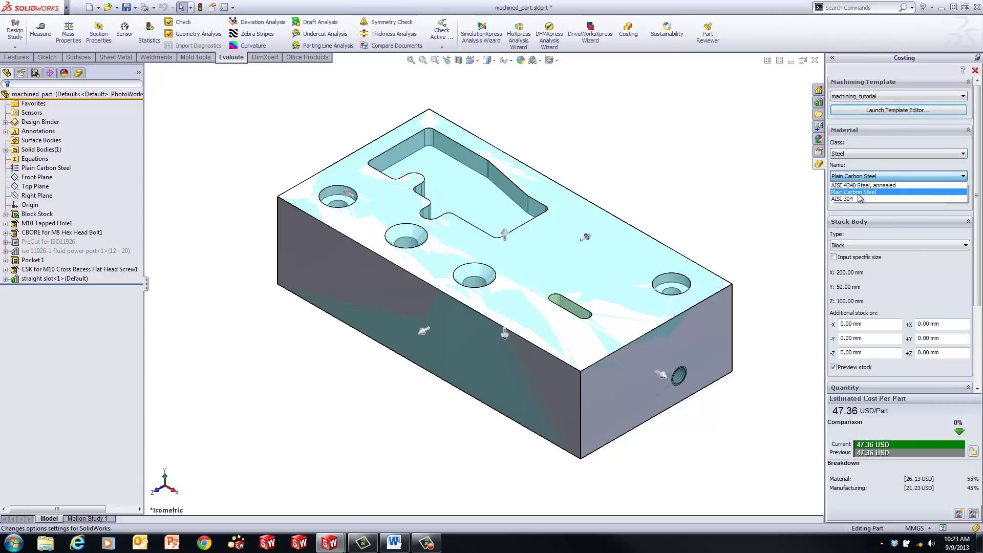
left_click(852, 199)
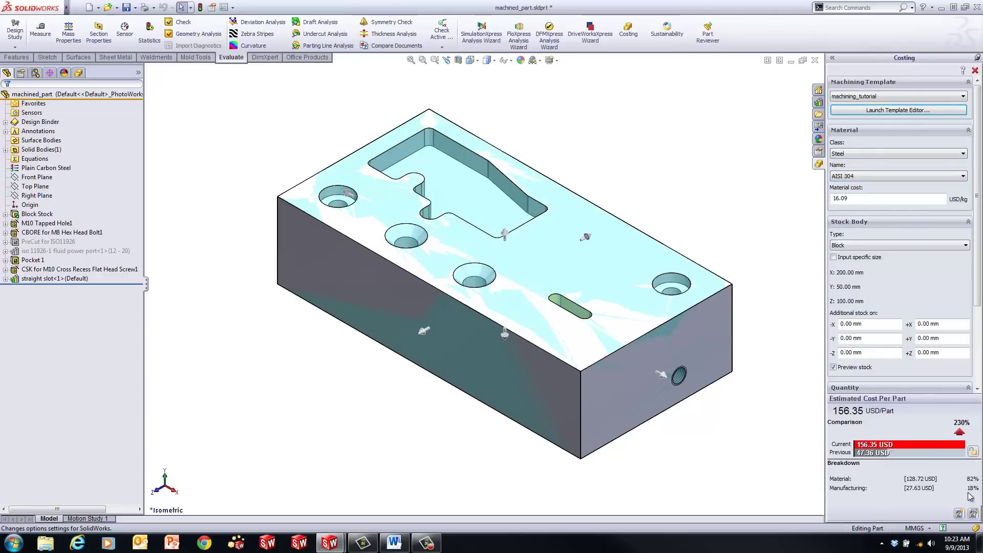
left_click(852, 246)
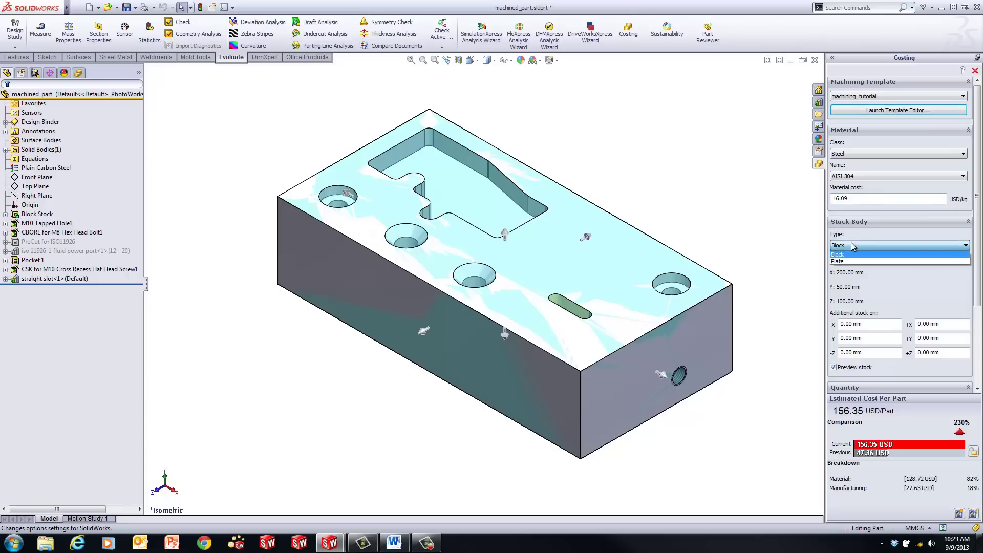
left_click(857, 176)
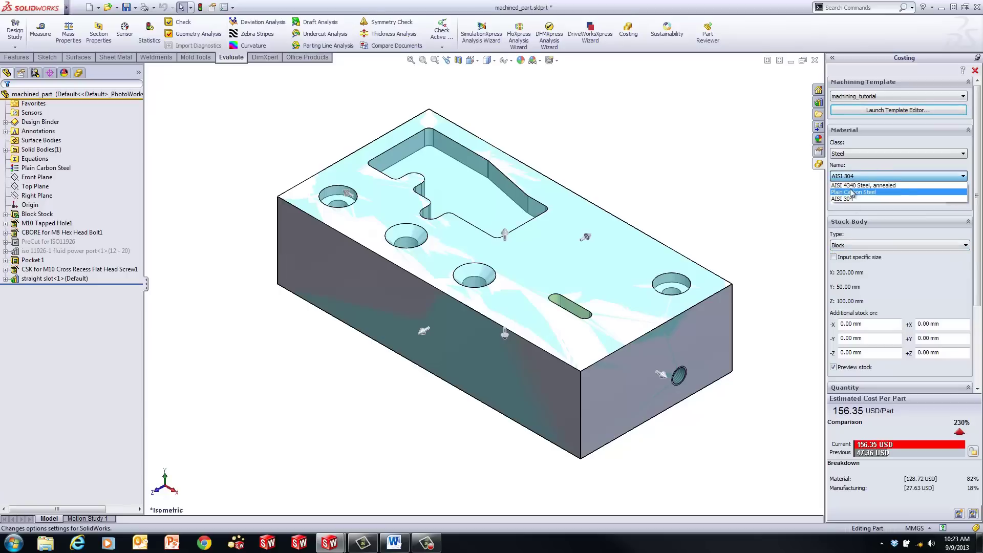
left_click(852, 195)
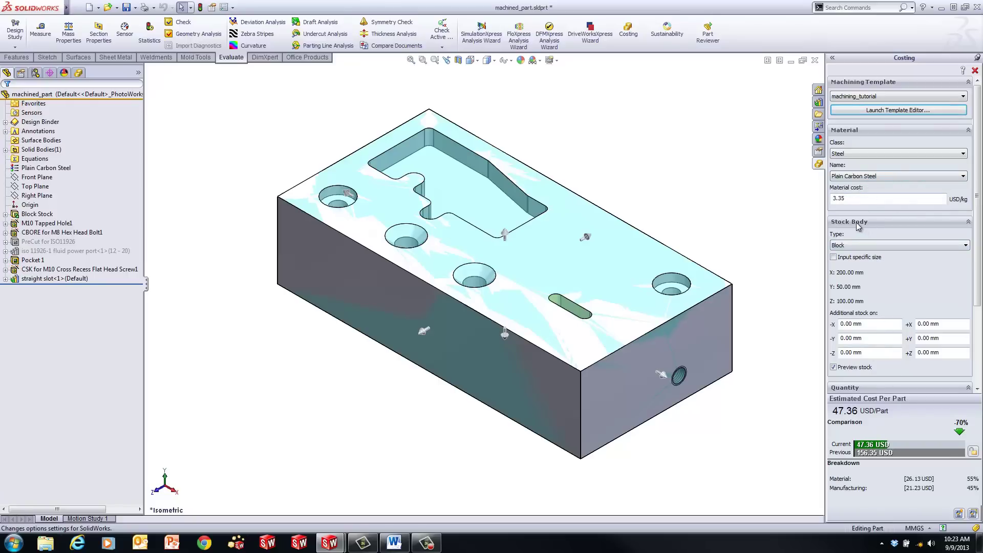
Try Plate stock at 25.00 thickness, return to Block stock, and update the estimate to 47.36 USD
left_click(861, 246)
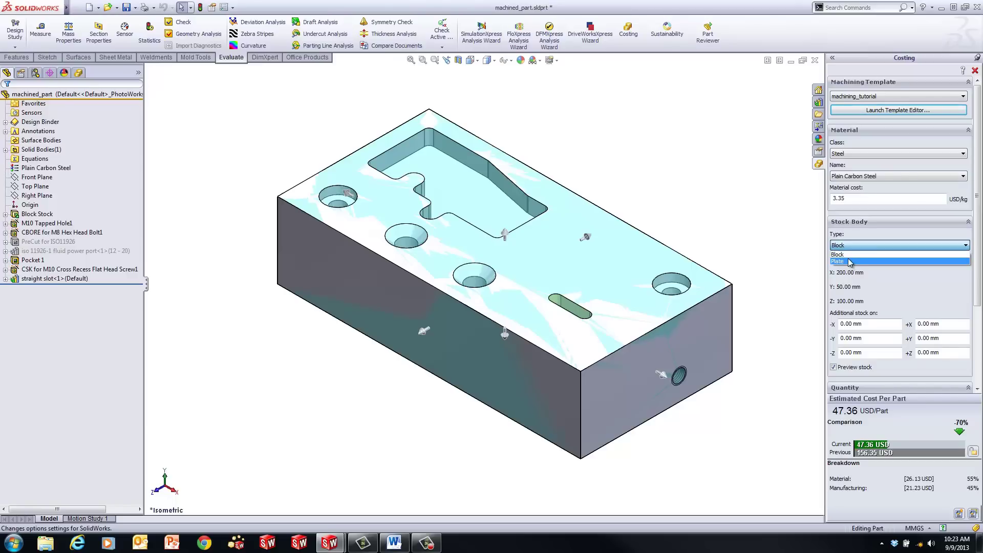
left_click(851, 262)
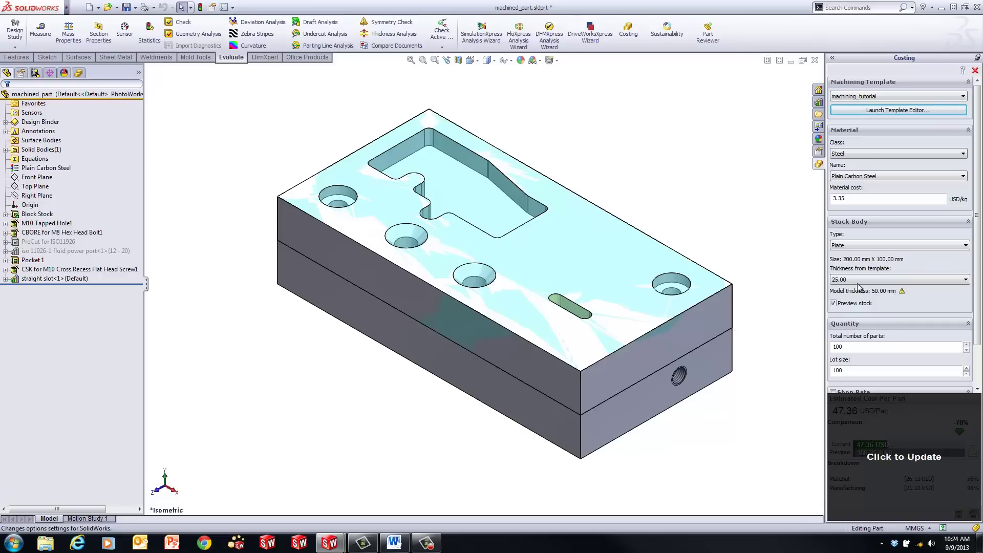
left_click(878, 281)
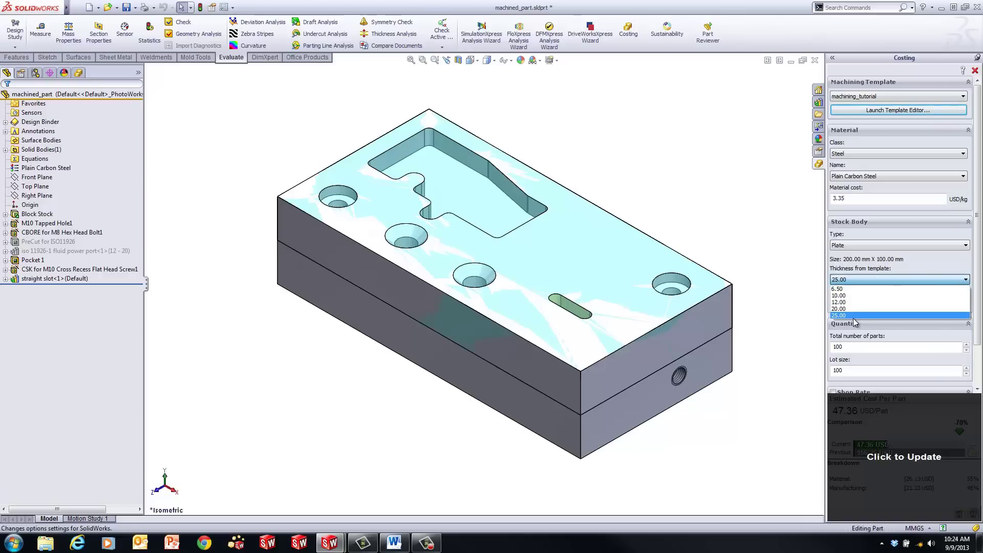
left_click(879, 321)
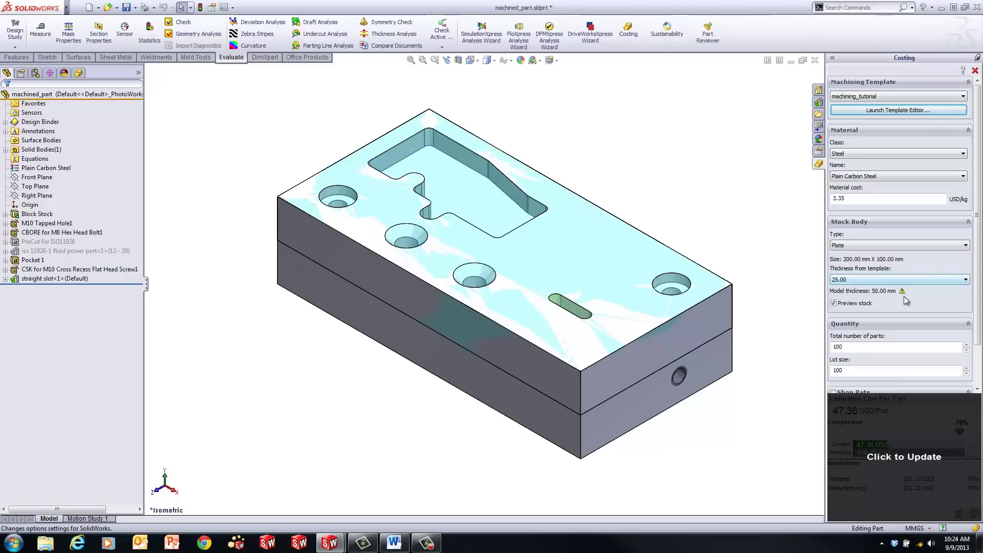
left_click(856, 245)
left_click(850, 258)
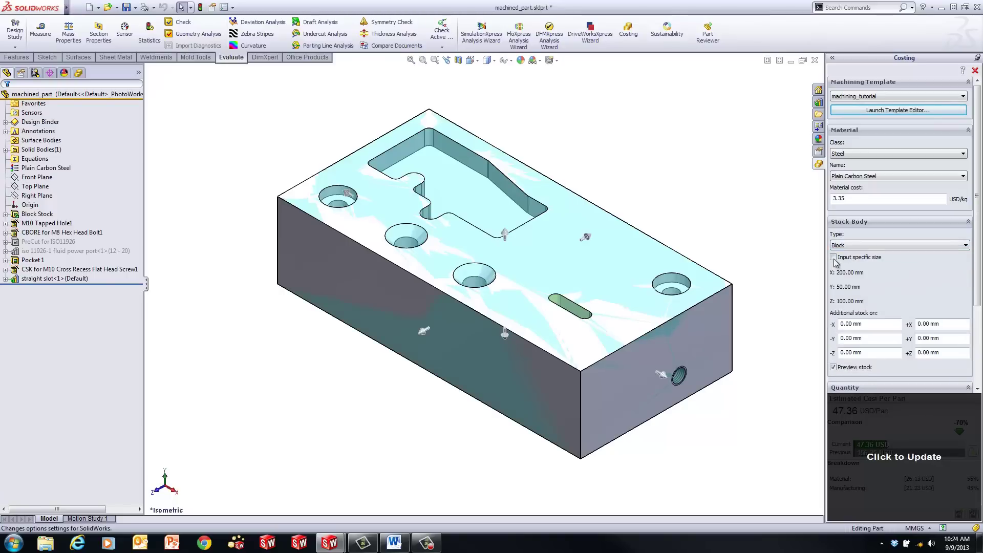
left_click(908, 413)
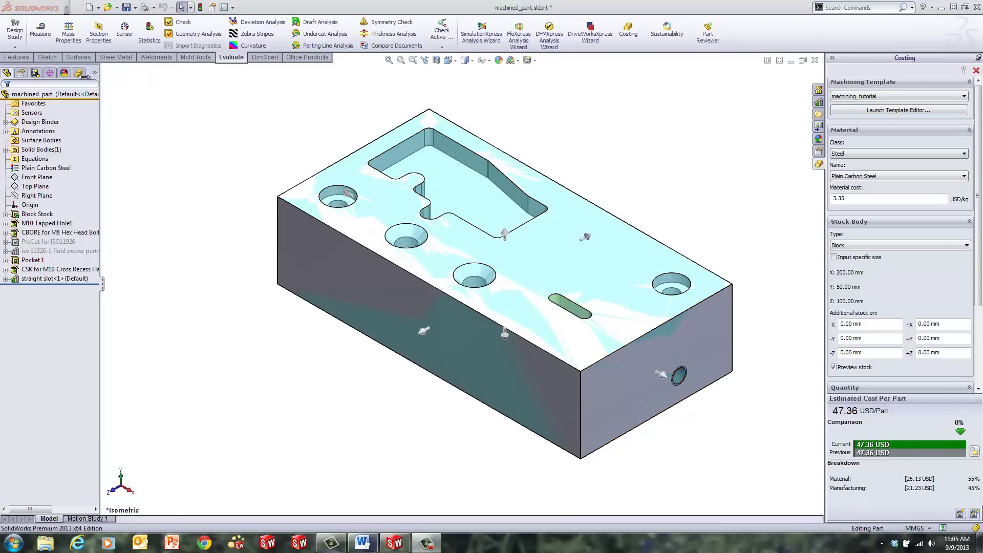
Expand the CostingManager operation folders and drag straight slot<1> onto the second Setup Operation
left_click(79, 73)
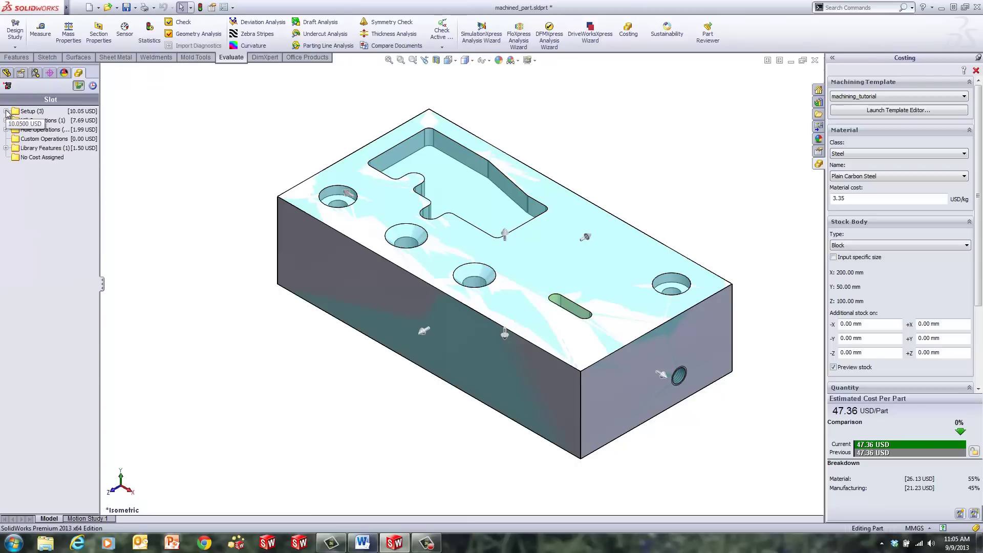
left_click(6, 148)
left_click(5, 167)
left_click(6, 231)
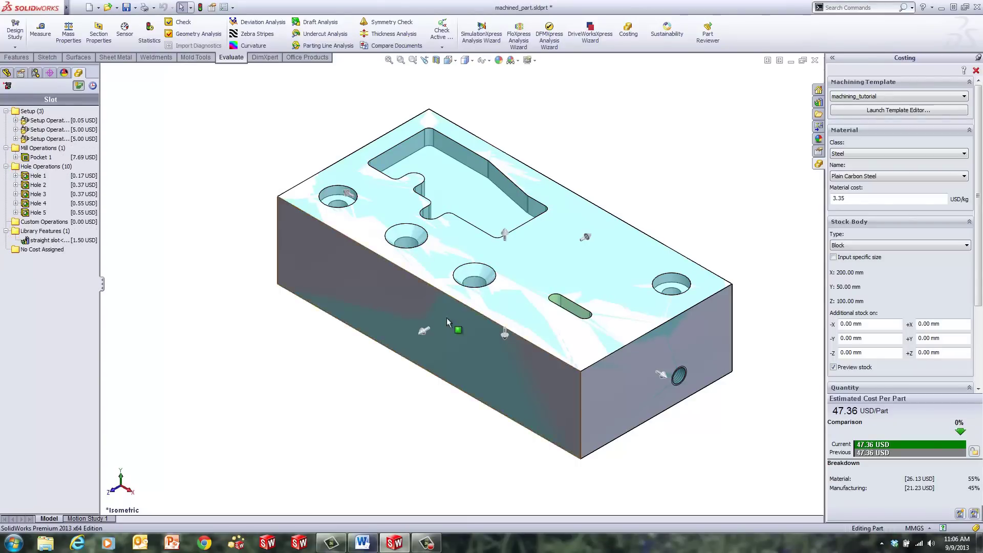
left_click(16, 121)
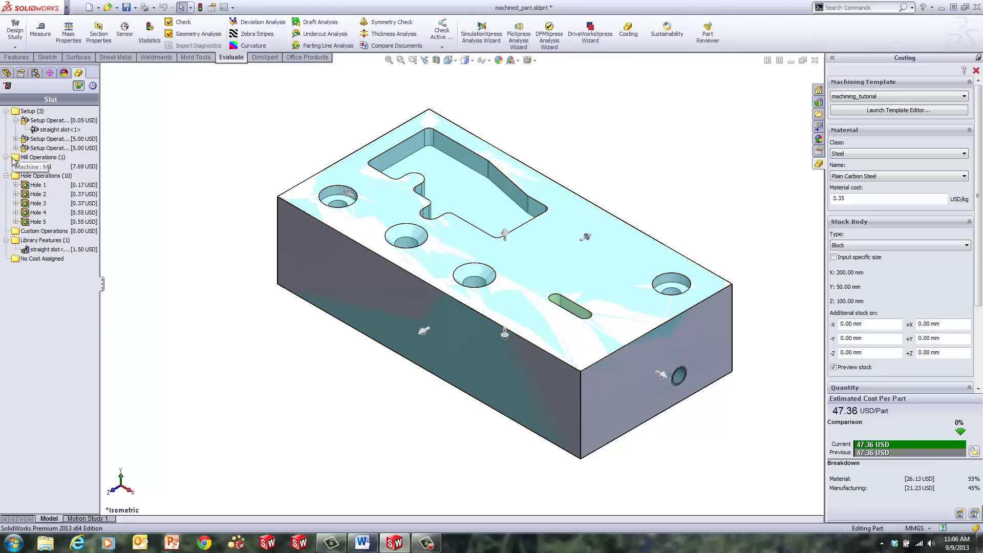
left_click(15, 139)
left_click(16, 194)
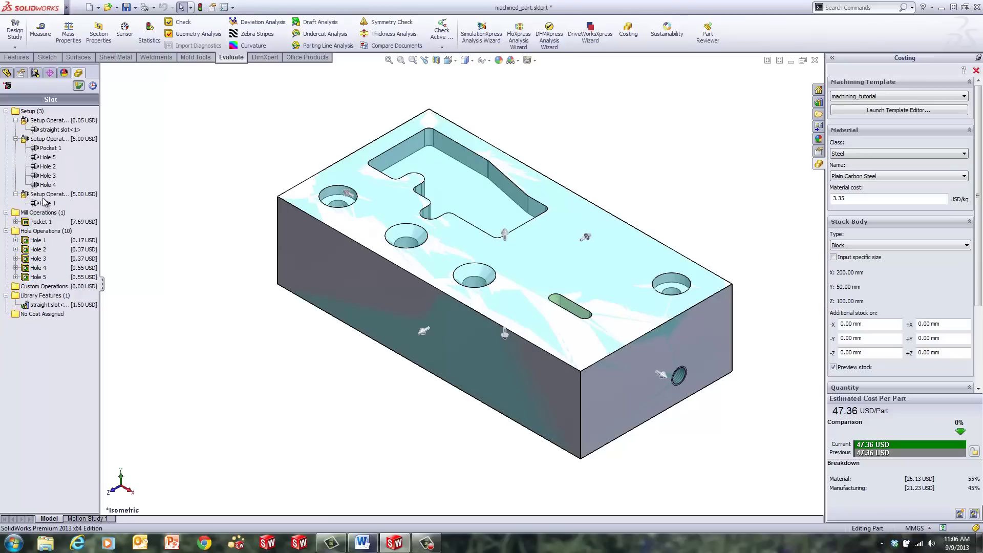
left_click(46, 203)
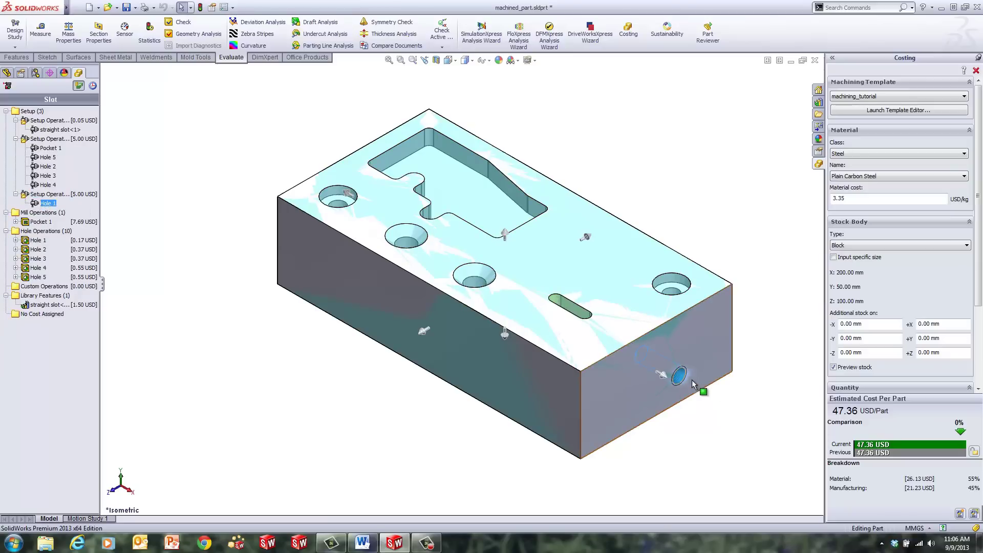
left_click(50, 131)
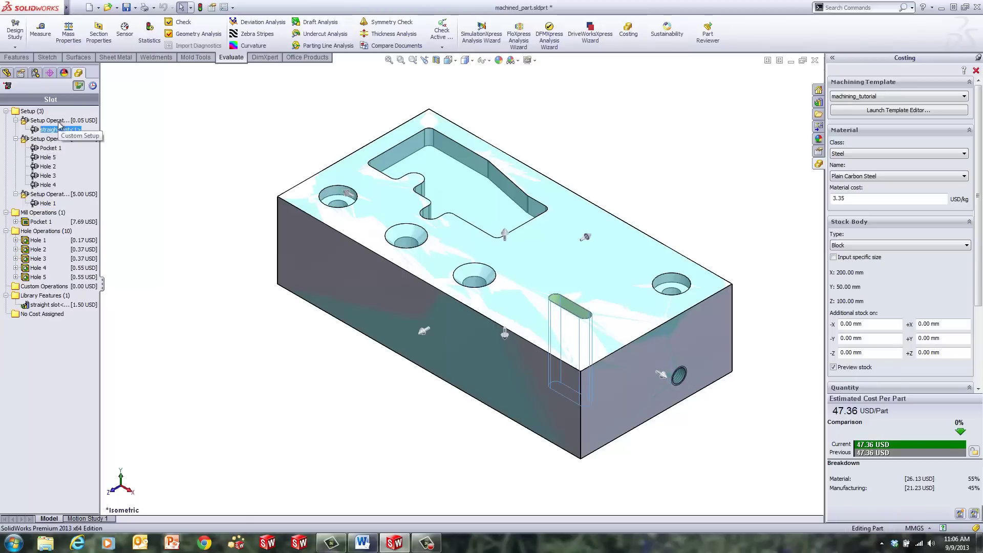
left_click_drag(45, 132, 43, 142)
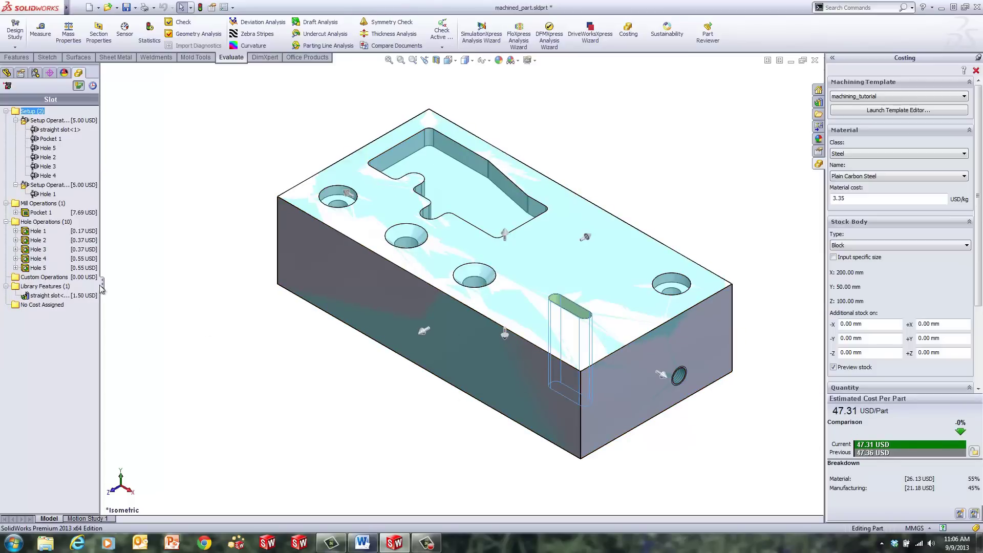
Add Drill and Mill setup costs to the Setup group in the CostingManager
right_click(32, 114)
mouse_move(55, 121)
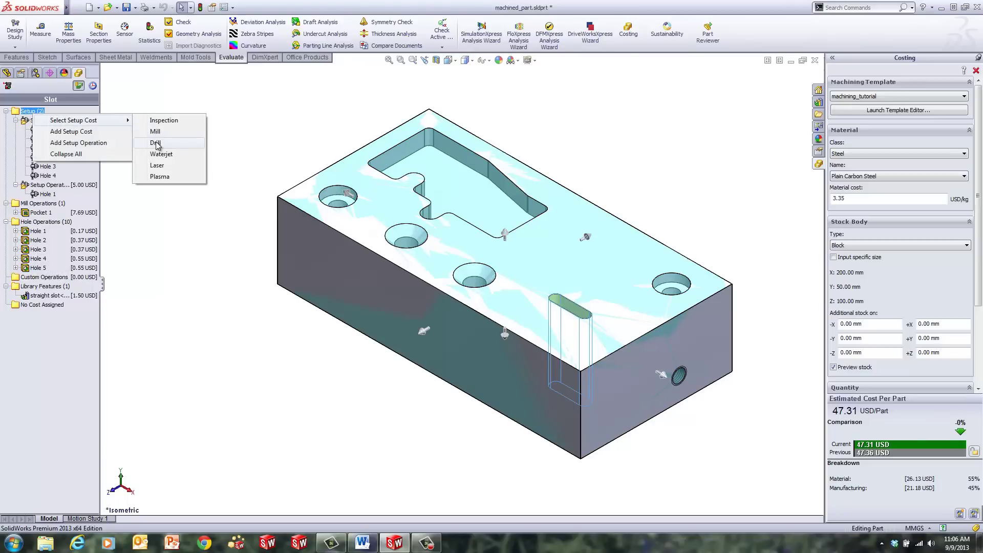
left_click(156, 143)
right_click(30, 112)
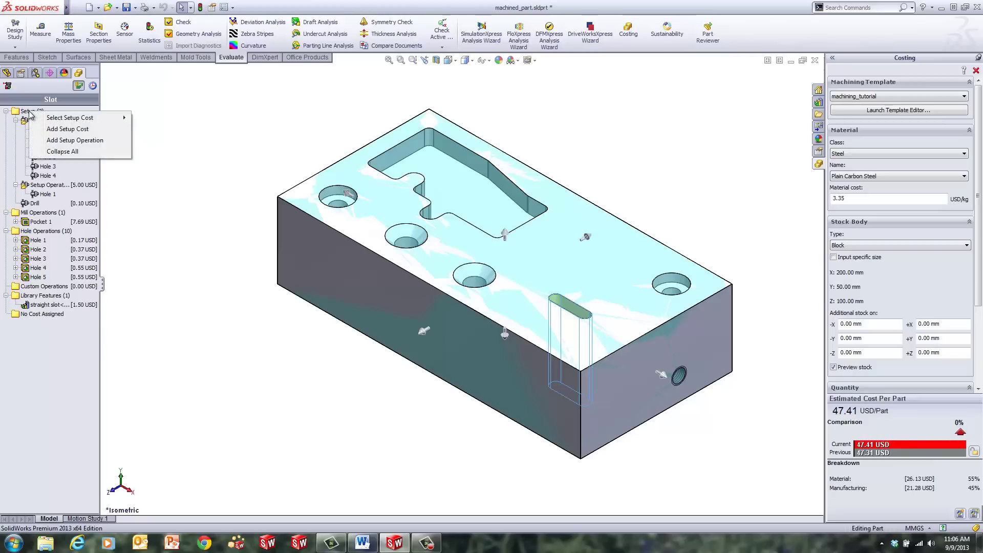
mouse_move(70, 119)
left_click(152, 130)
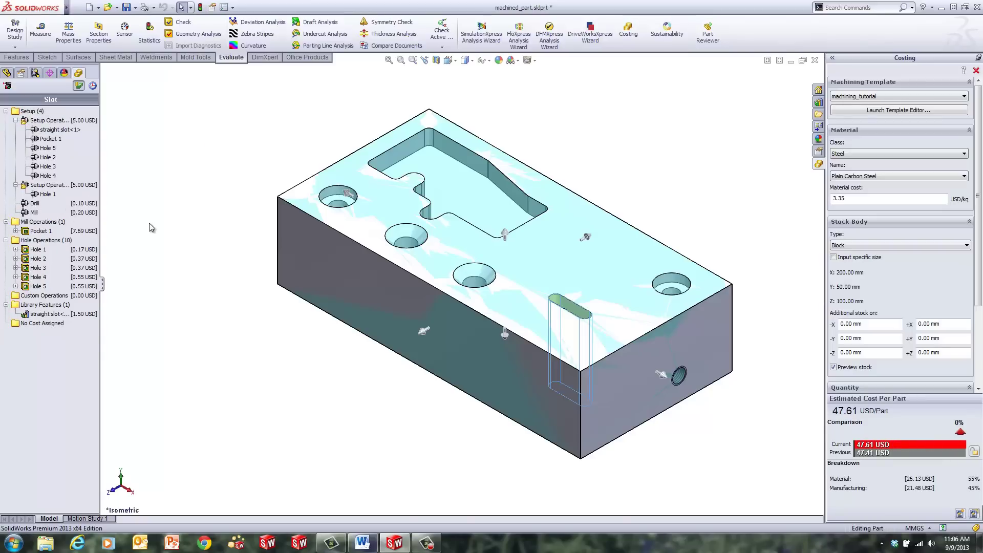
scroll(978, 308, "down", 5)
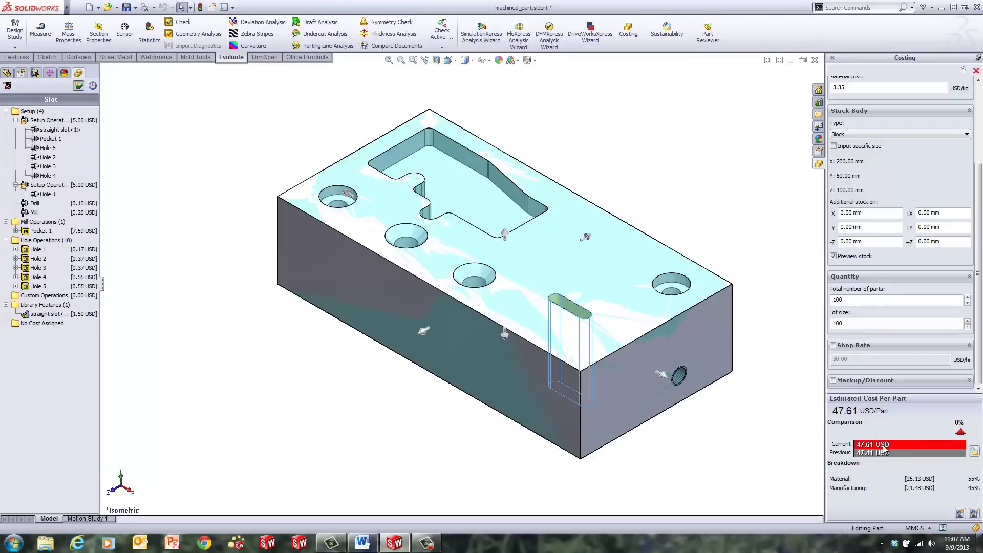
Try 1 total part, restore 100 parts with lot size 100, then set 47.61 USD as baseline
left_click_drag(852, 304, 820, 302)
type("1")
left_click(875, 326)
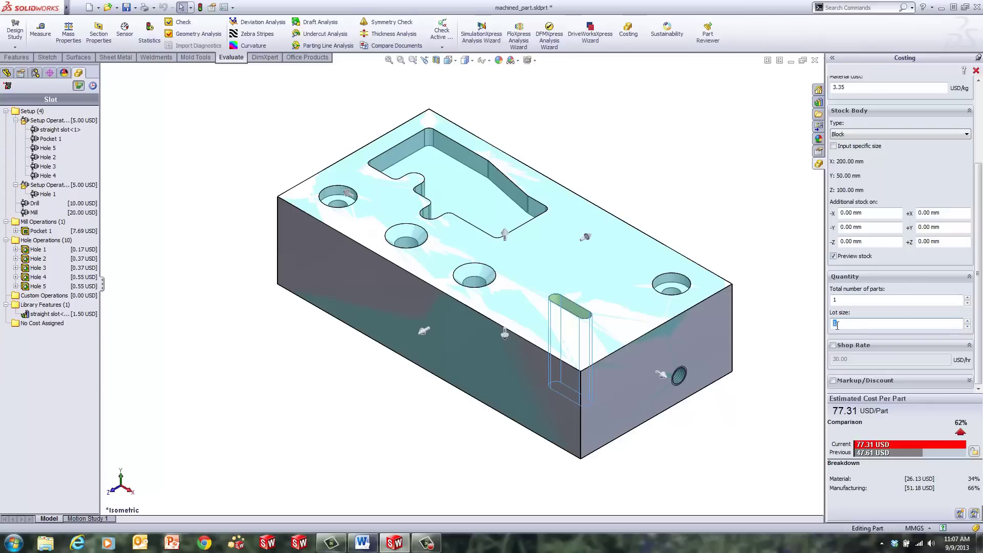
type("100")
left_click(846, 299)
type("1")
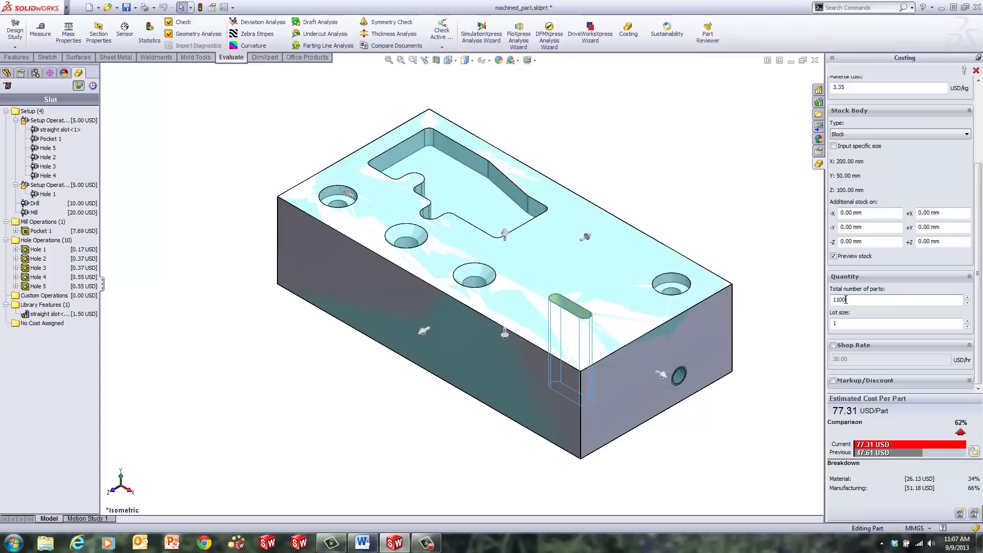
type("00")
left_click(849, 322)
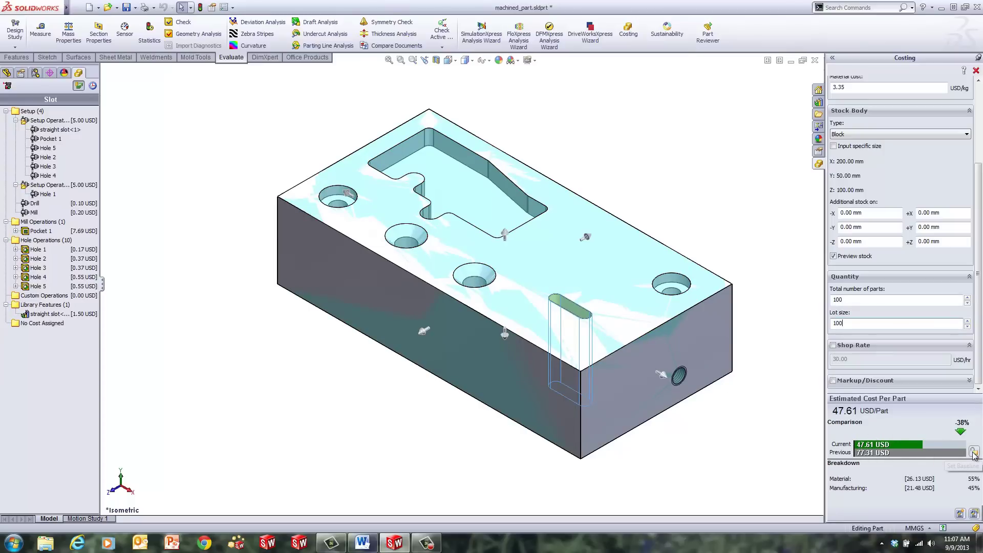
left_click(974, 451)
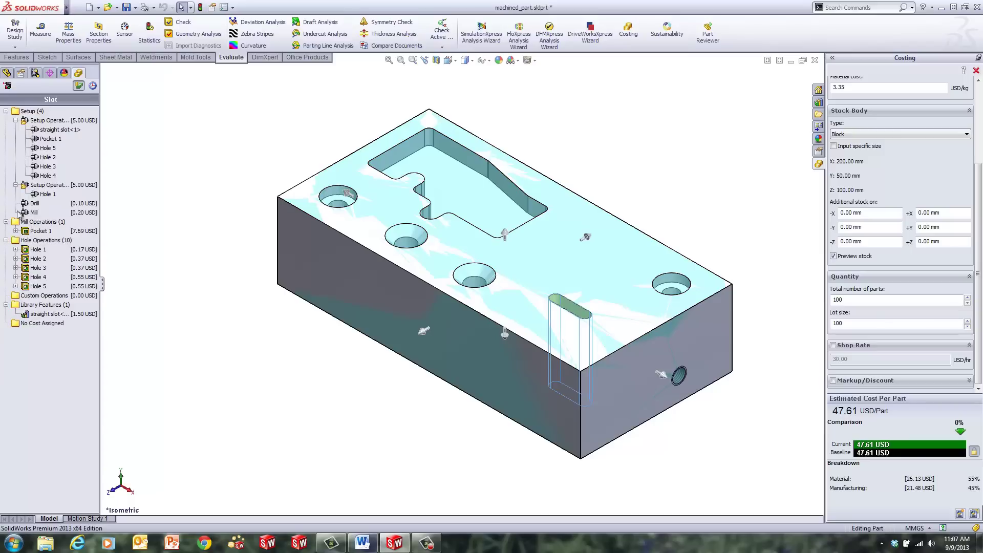
Add a Finishing milling operation to Pocket 1
right_click(35, 232)
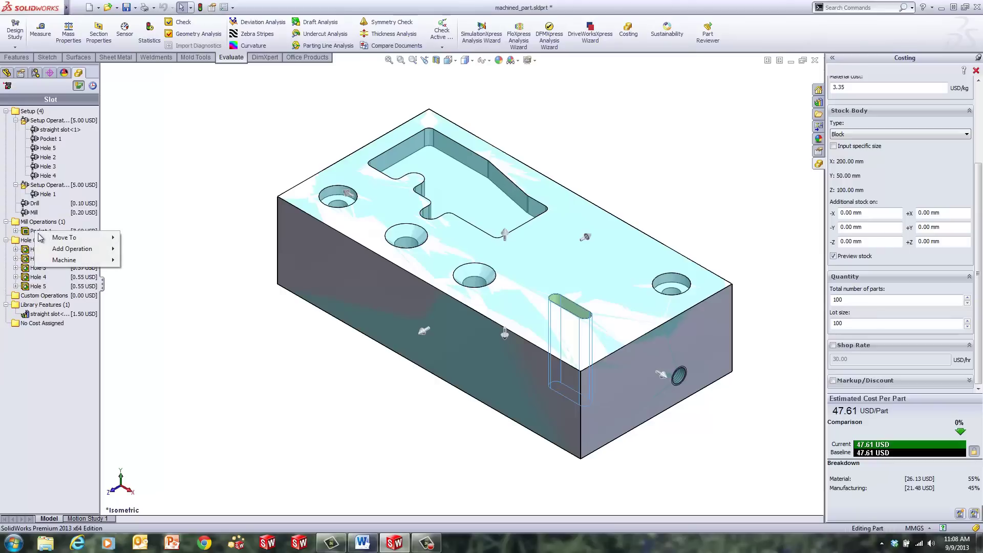
mouse_move(64, 251)
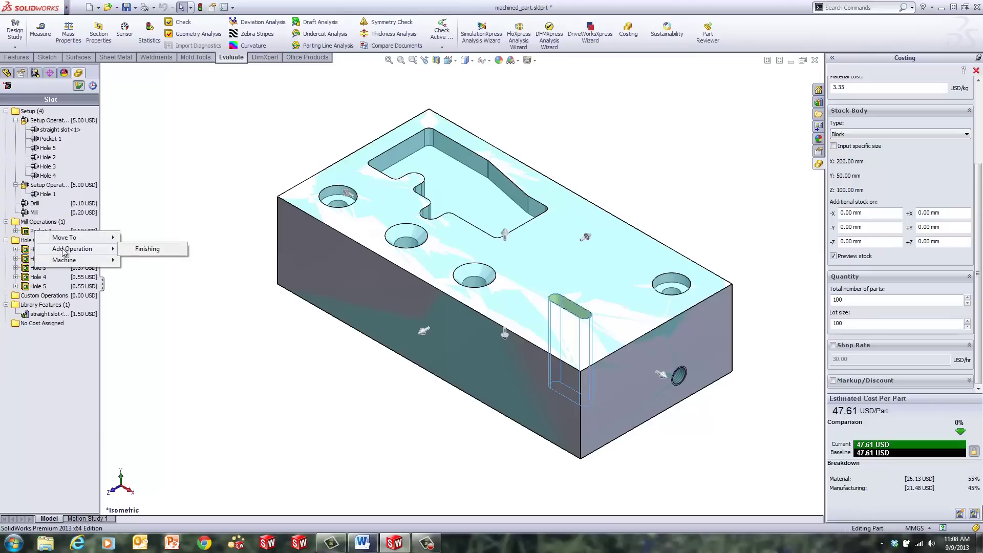
left_click(147, 249)
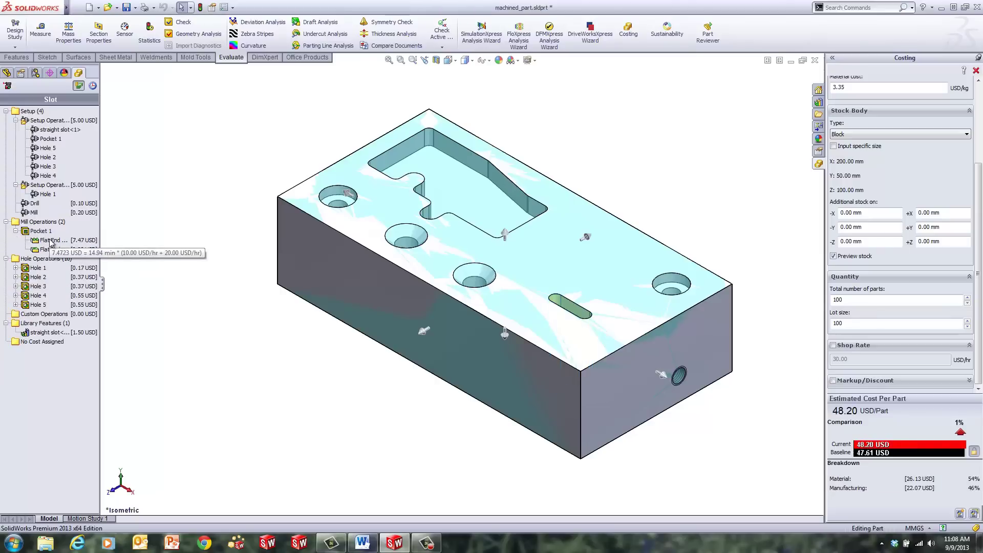
right_click(57, 246)
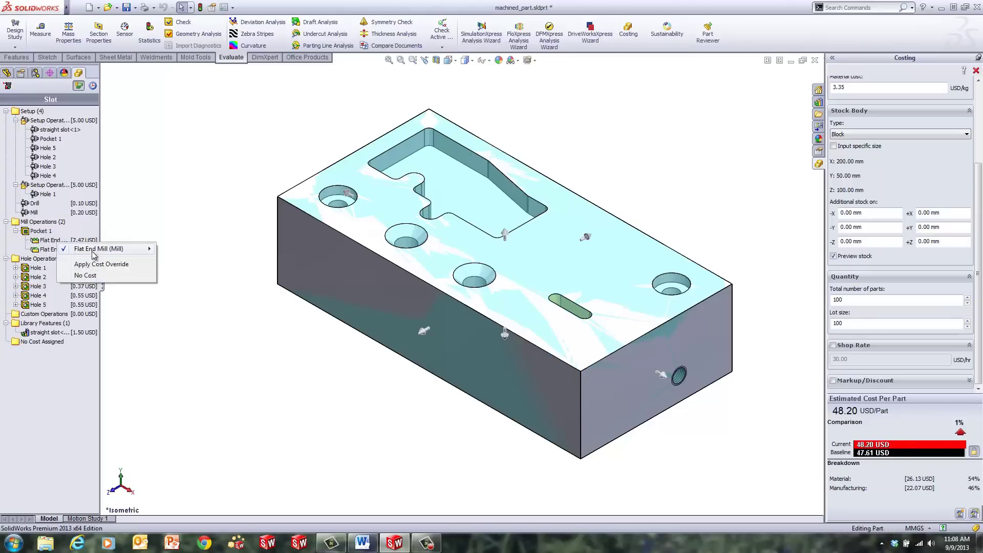
mouse_move(94, 251)
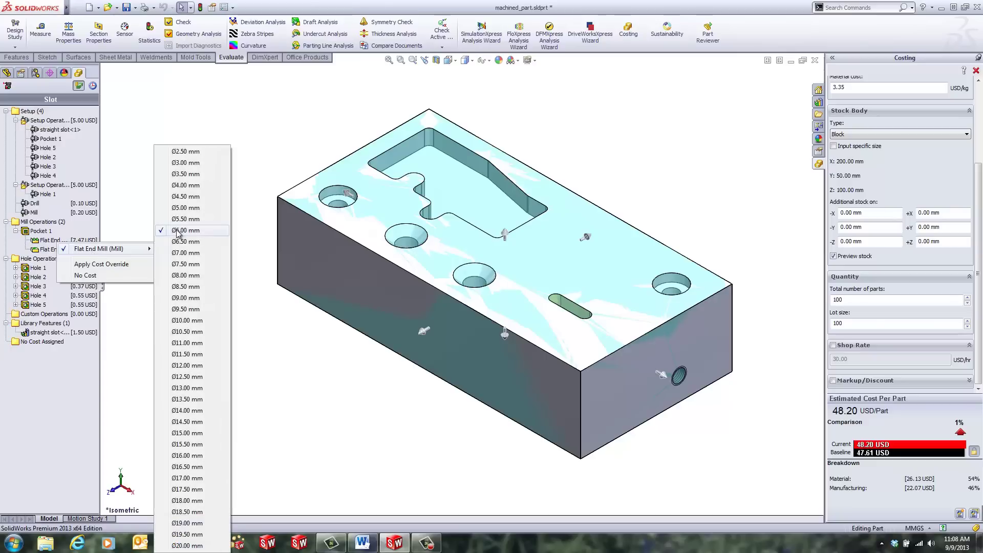
right_click(46, 250)
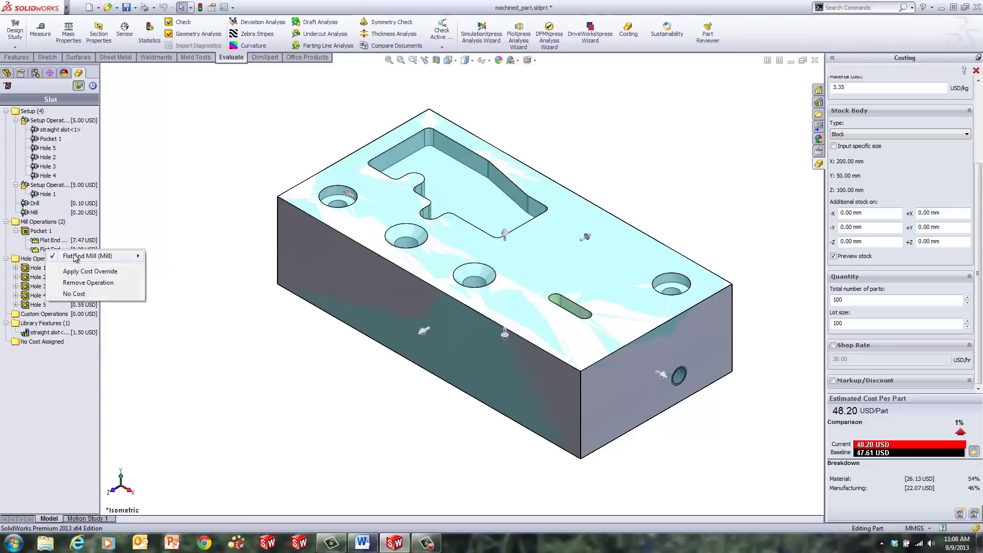
left_click(154, 212)
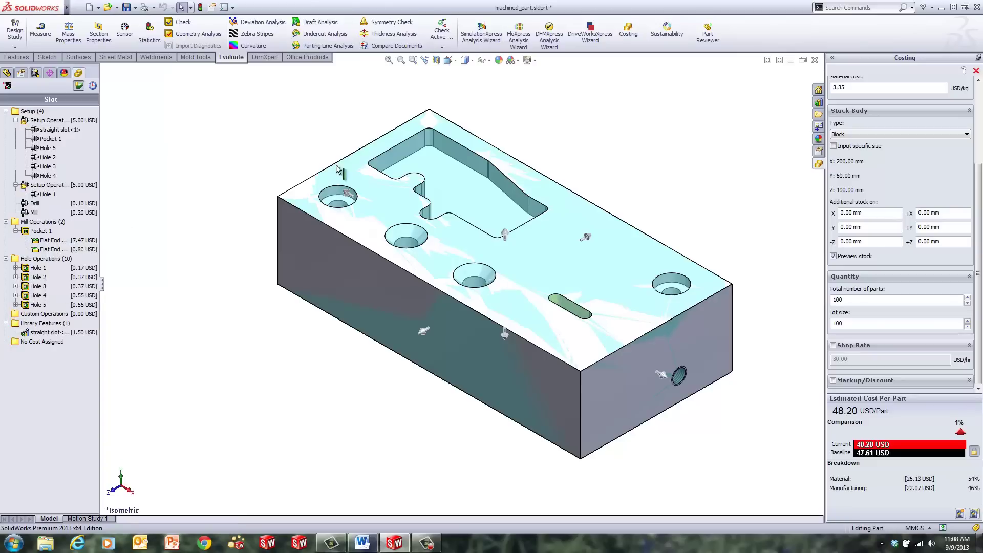
Change the finishing flat end mill to Ø3.00 mm and expand Hole 1's costs
left_click(432, 132)
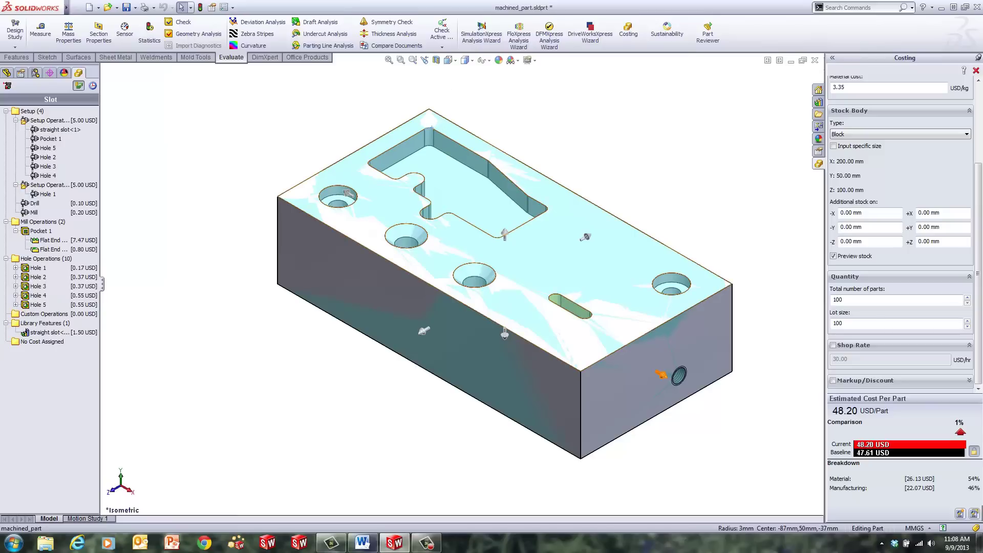
right_click(48, 250)
mouse_move(87, 259)
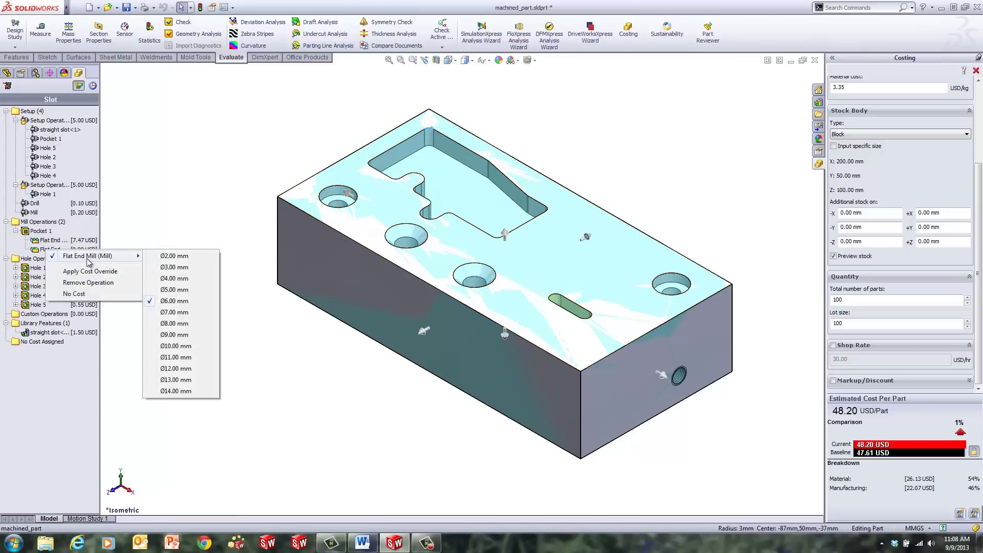
left_click(174, 268)
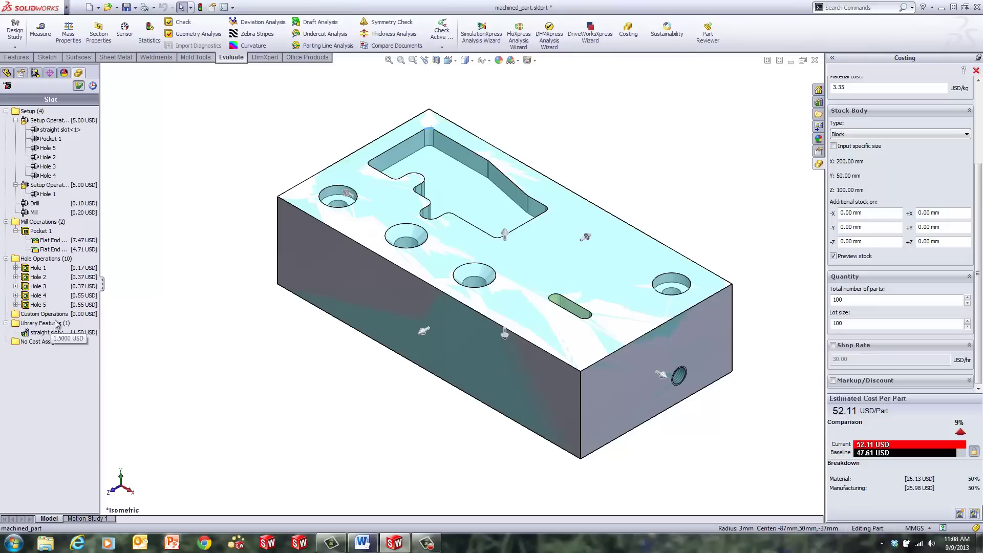
left_click(16, 268)
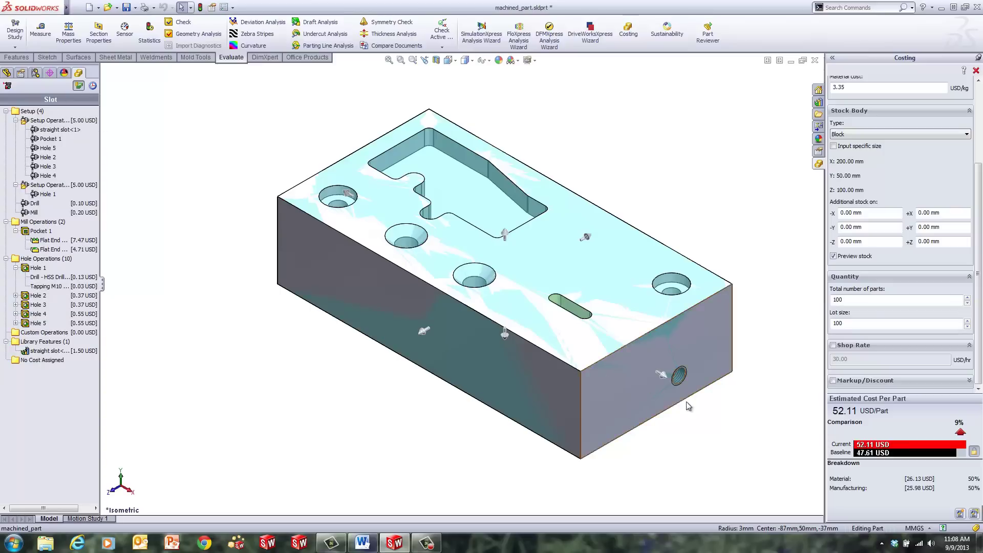
Suppress the straight slot<1> feature and refresh costing to 50.61 USD per part
left_click(7, 88)
left_click(29, 224)
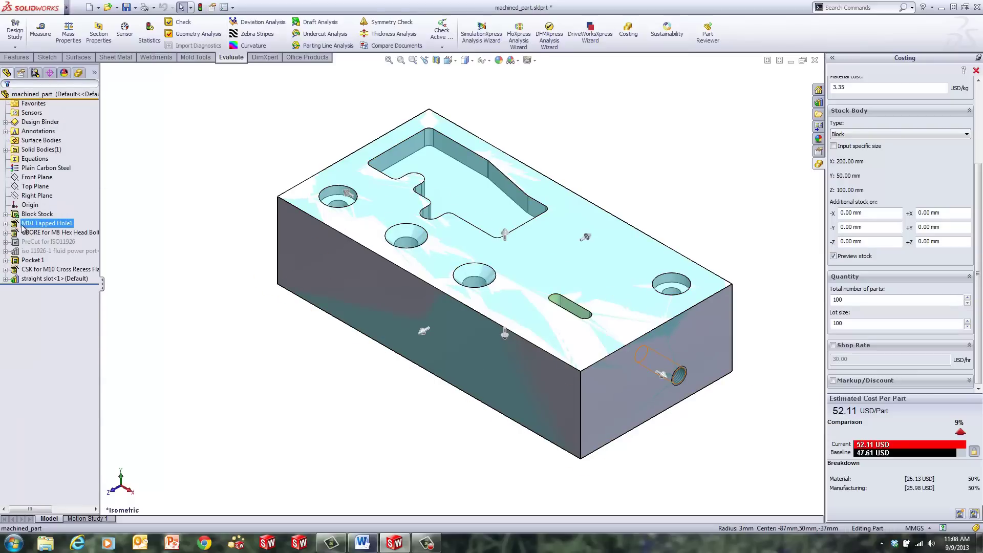
left_click(30, 251)
left_click(35, 279)
right_click(35, 279)
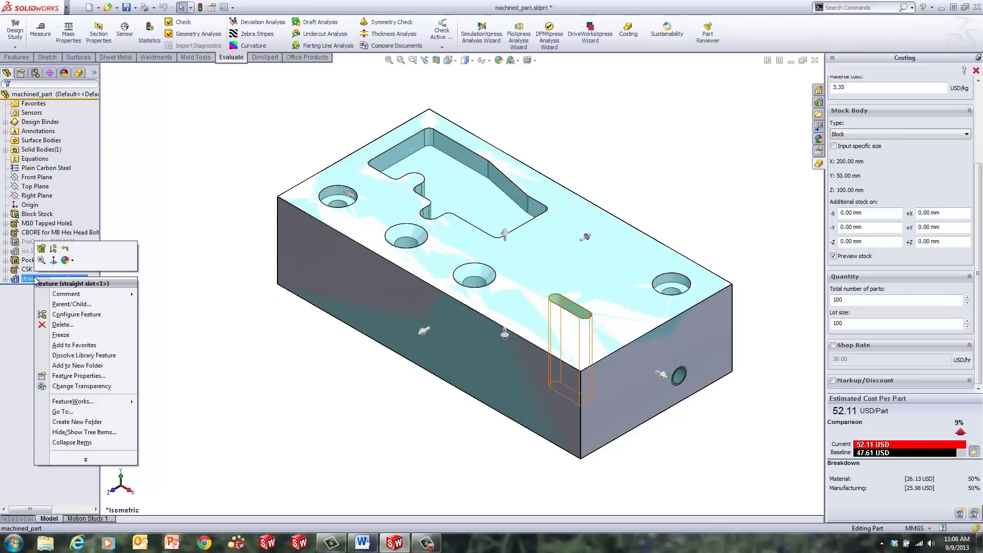
left_click(121, 295)
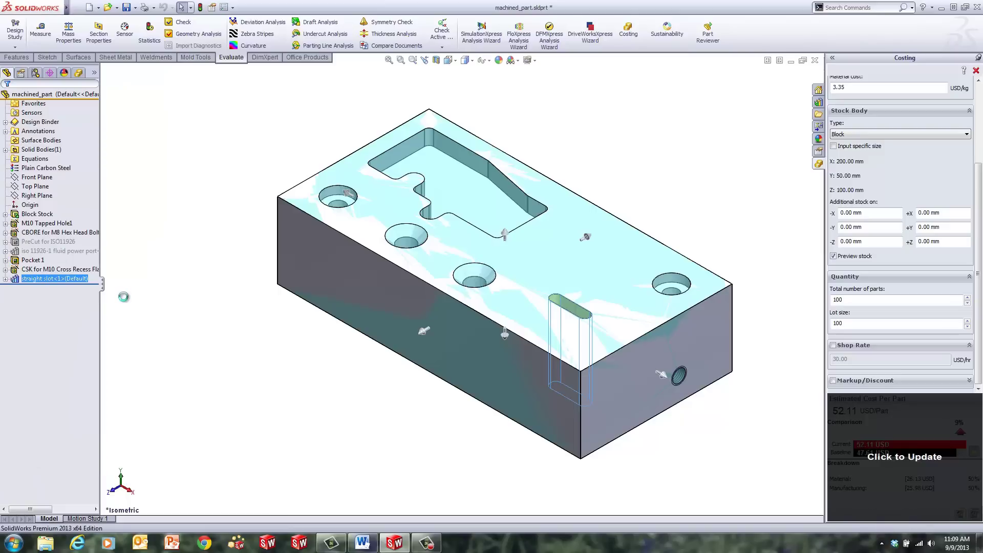
left_click(913, 423)
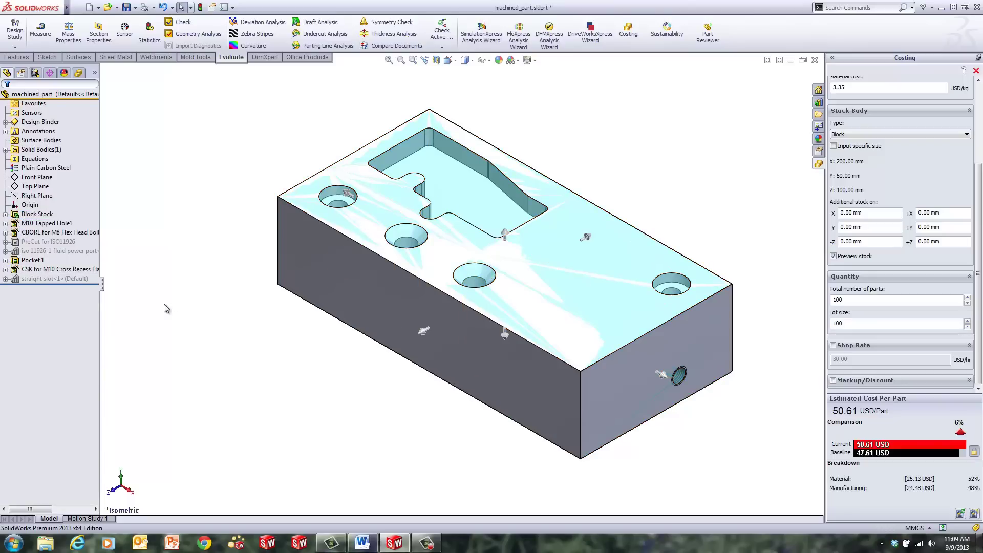
Unsuppress the iso 11926-1 fluid power port, update costing, and check its 4.00 USD library feature cost
right_click(36, 252)
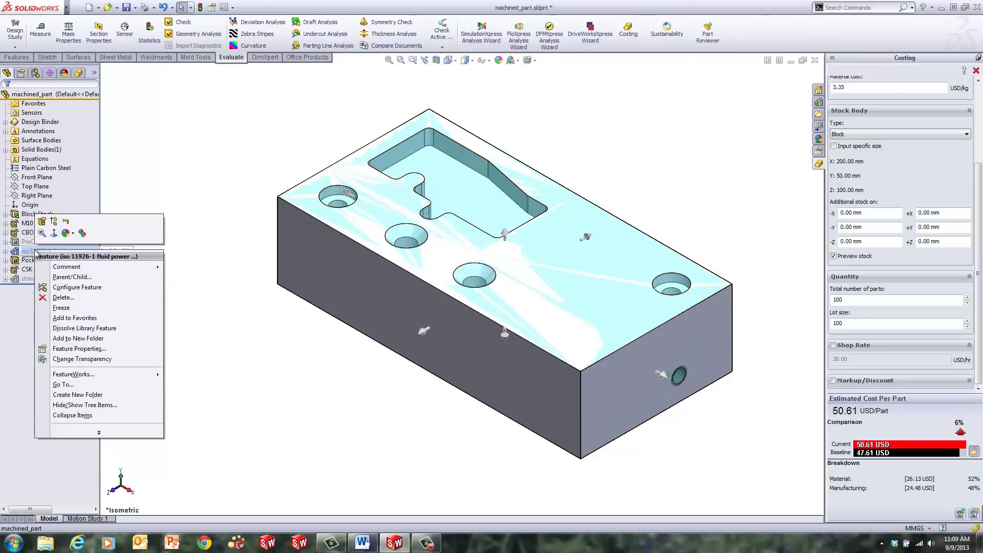
left_click(54, 223)
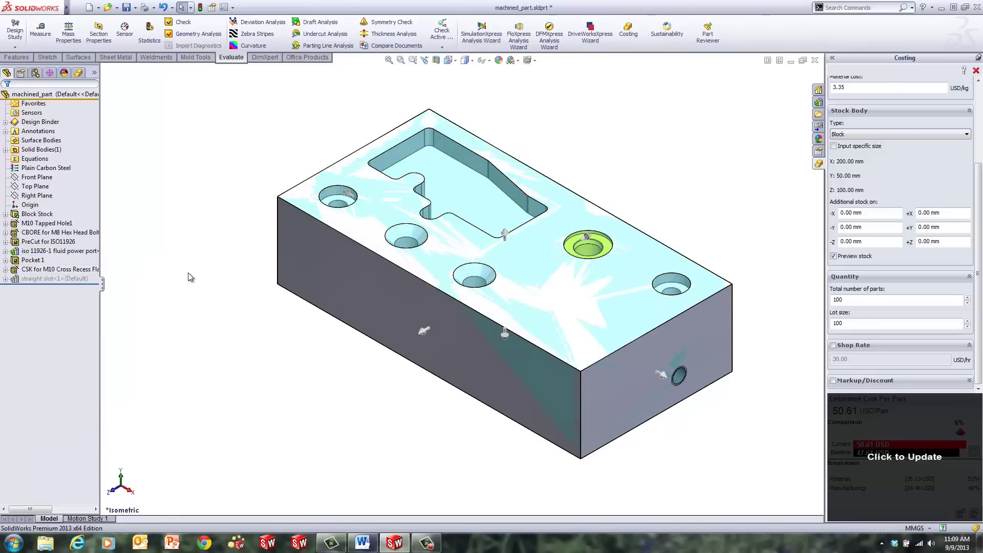
left_click(78, 73)
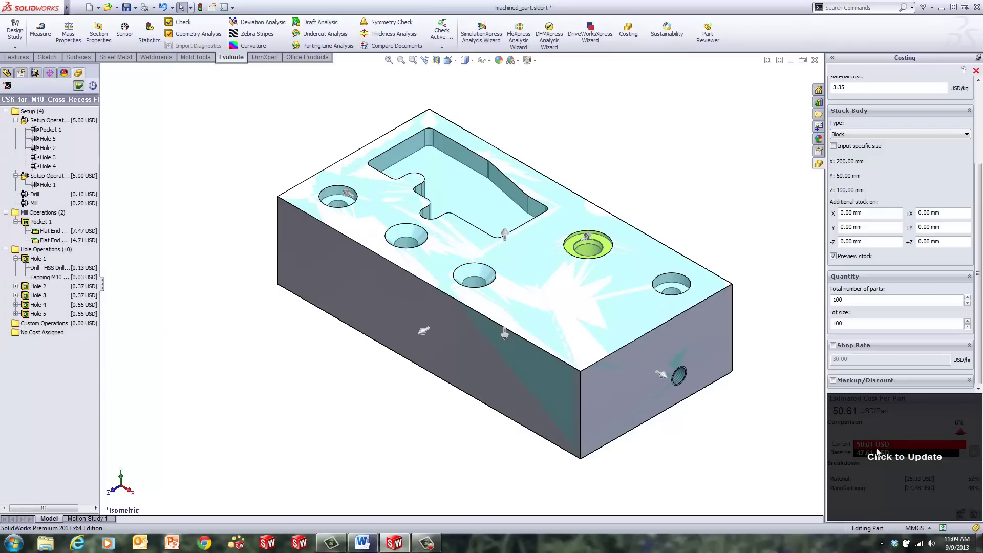
left_click(877, 427)
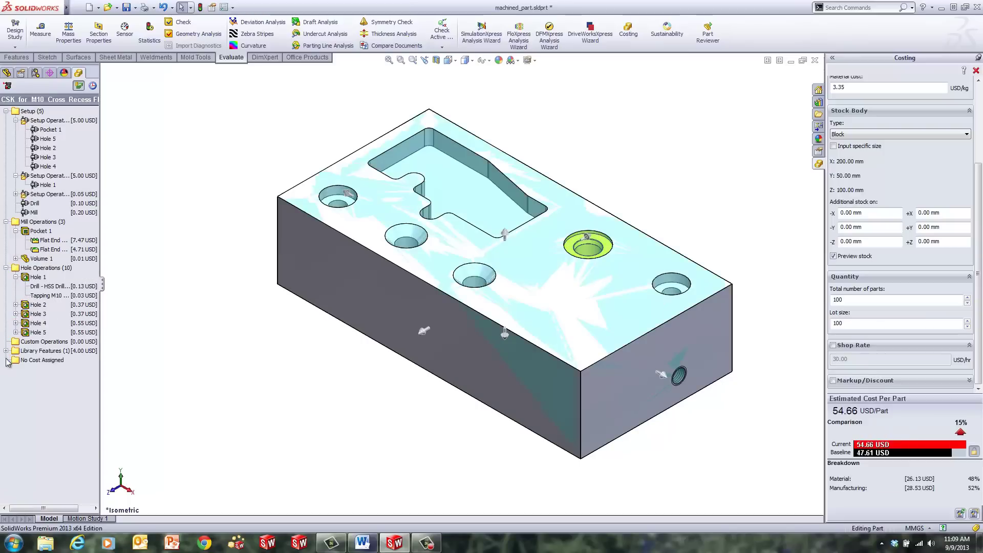
left_click(5, 351)
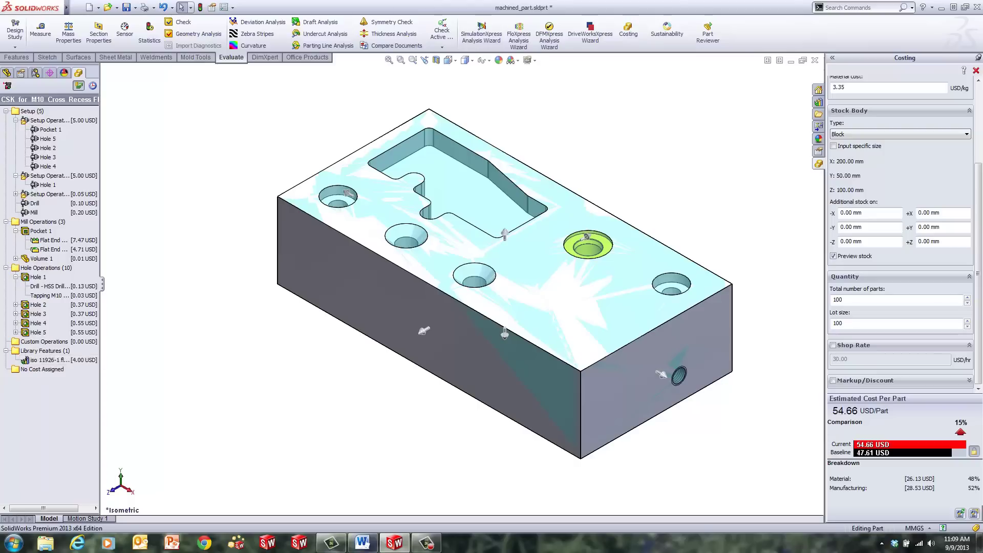
scroll(976, 215, "up", 3)
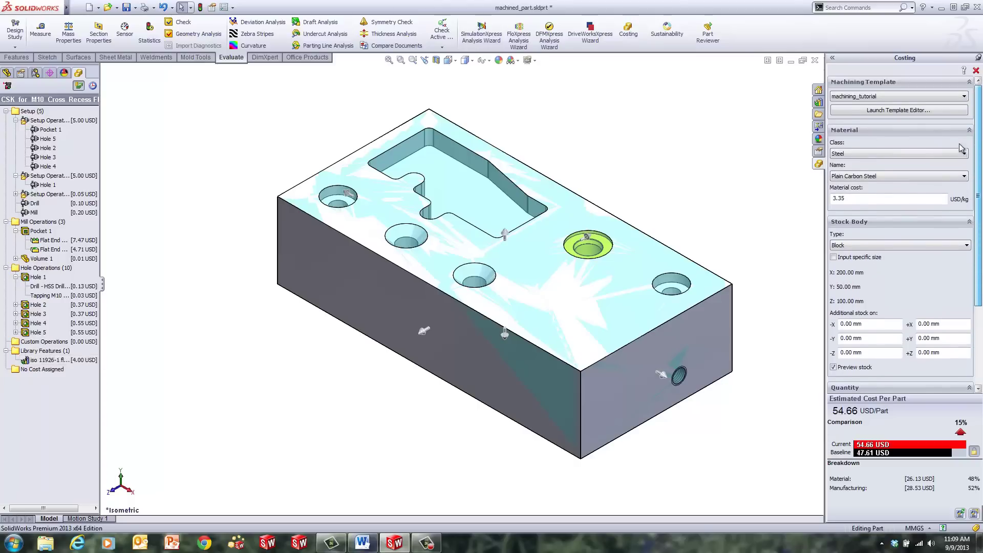
left_click(899, 110)
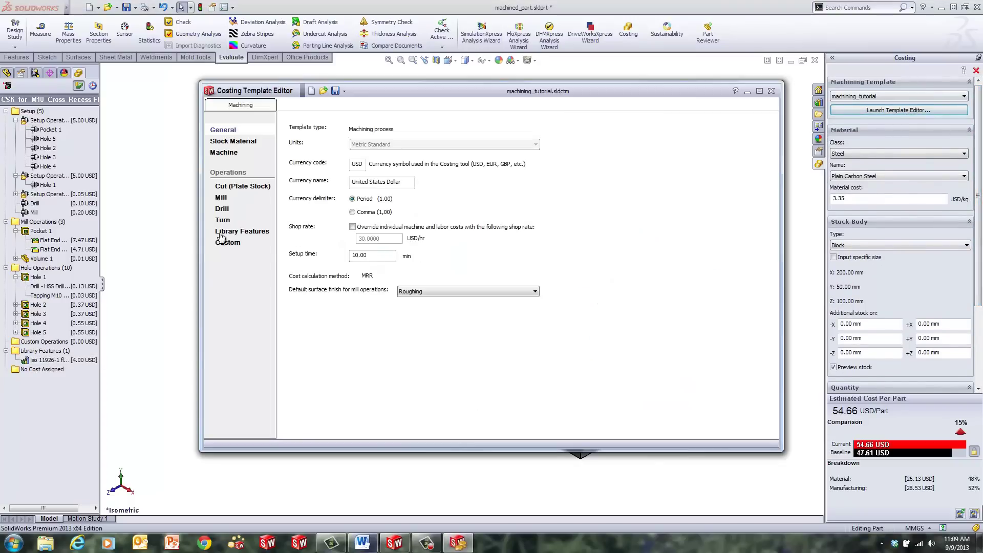
left_click(228, 231)
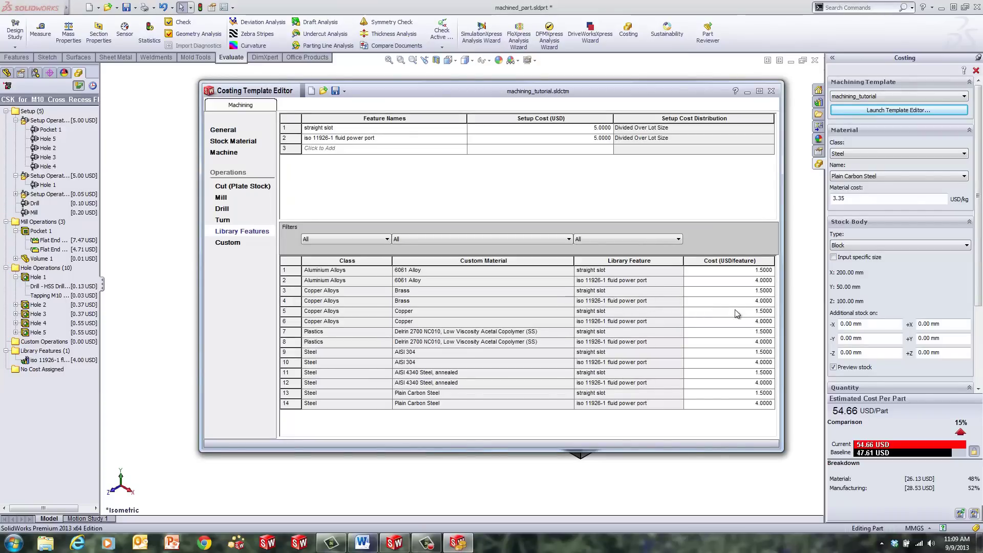
left_click(771, 91)
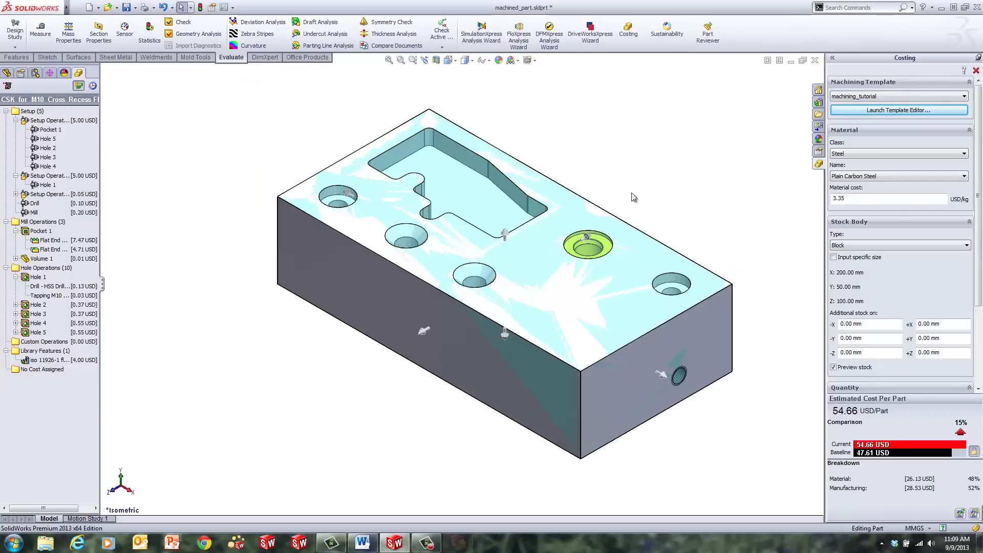
Override the iso 11926-1 port library feature cost to 5.00 USD and widen the costing tree
right_click(65, 364)
left_click(95, 396)
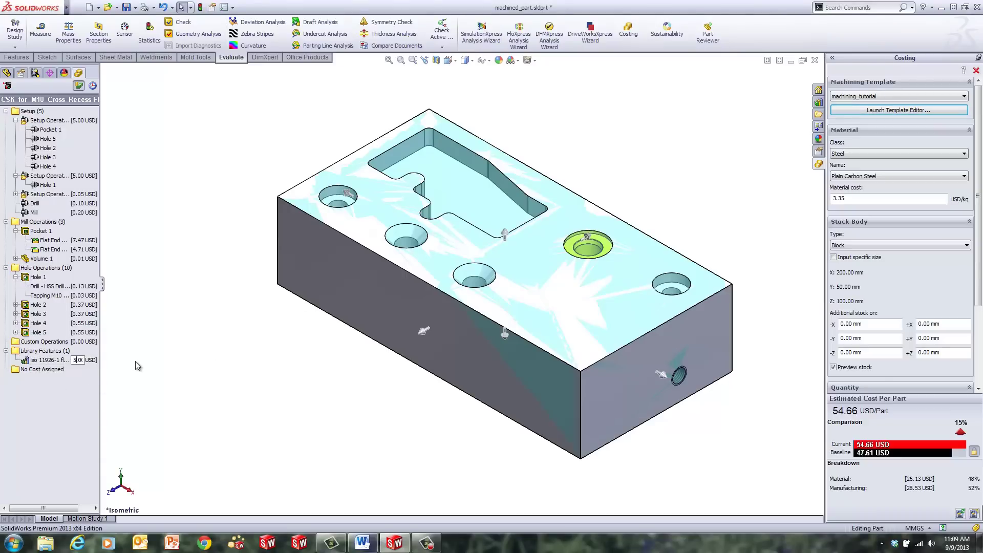
key("Return")
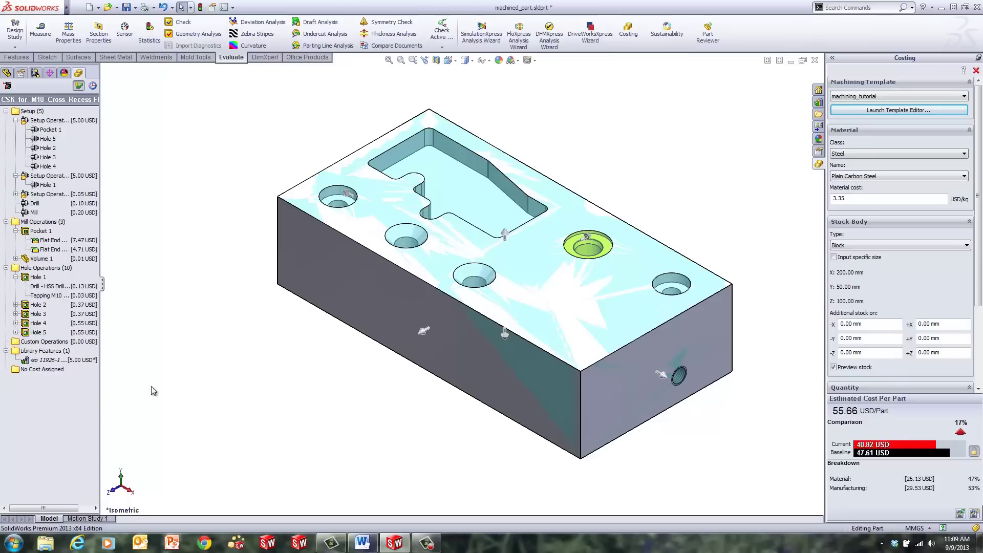
mouse_move(99, 285)
left_click_drag(100, 285, 159, 286)
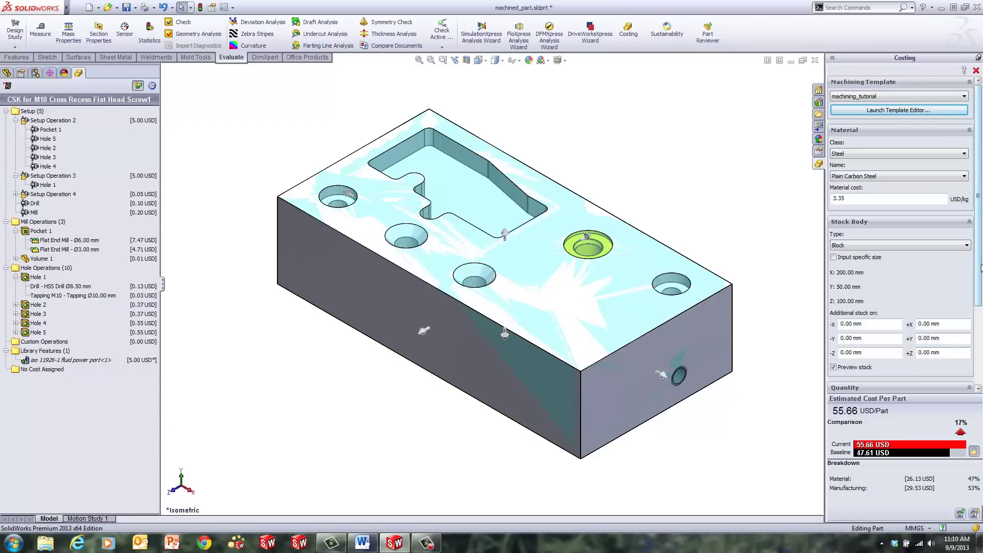
Enable Markup/Discount with -10% of total cost, lowering the estimate to 50.10 USD
scroll(901, 231, "down", 3)
scroll(902, 231, "down", 1)
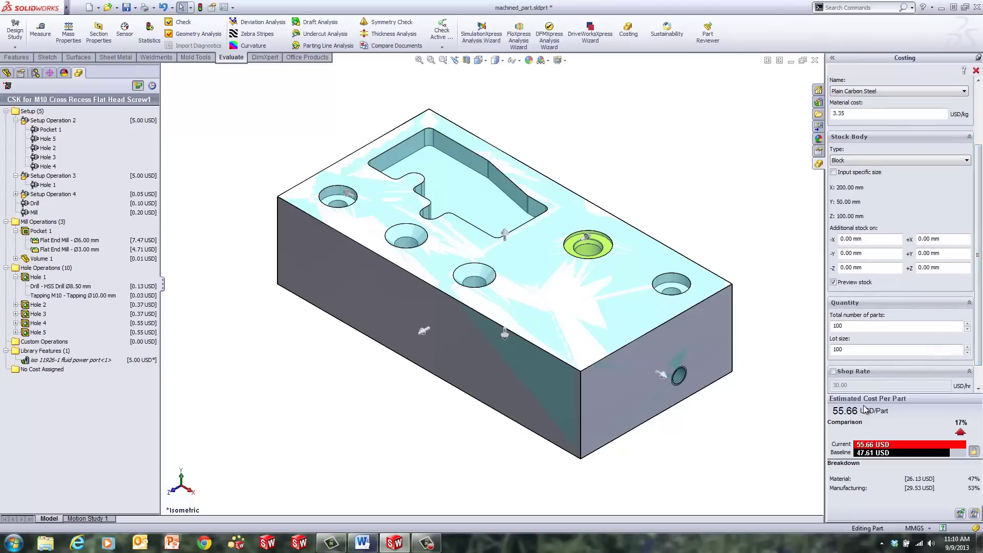
scroll(953, 363, "down", 1)
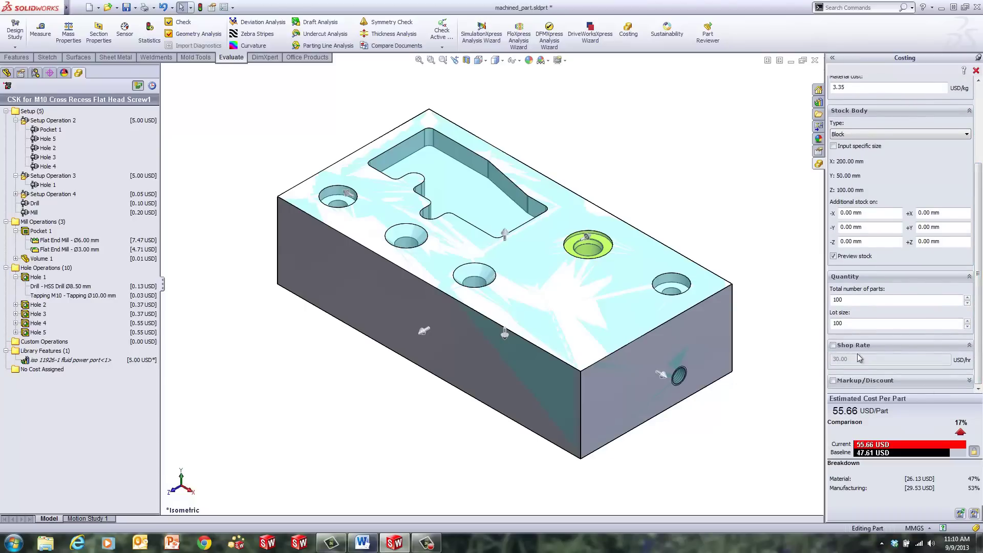
left_click(833, 381)
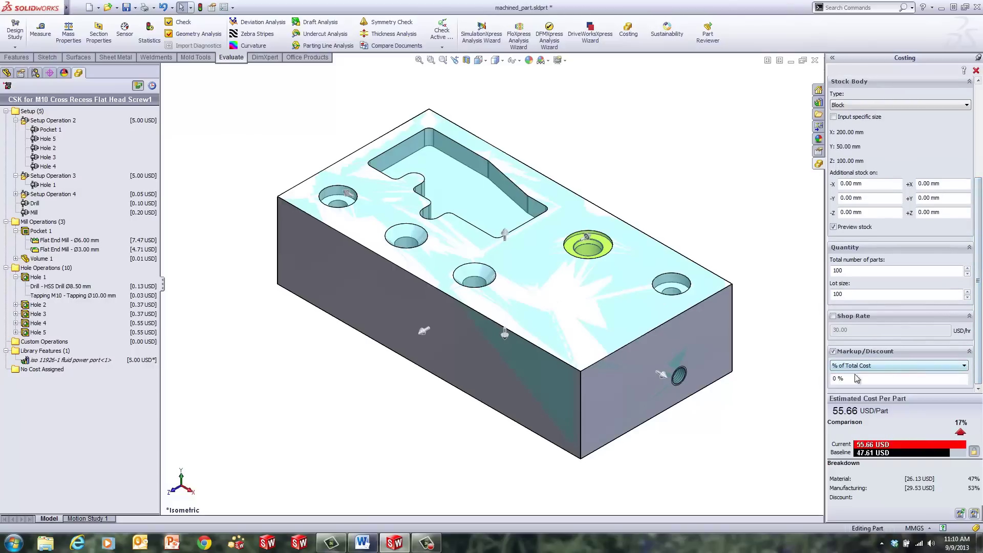
left_click(856, 378)
key("Return")
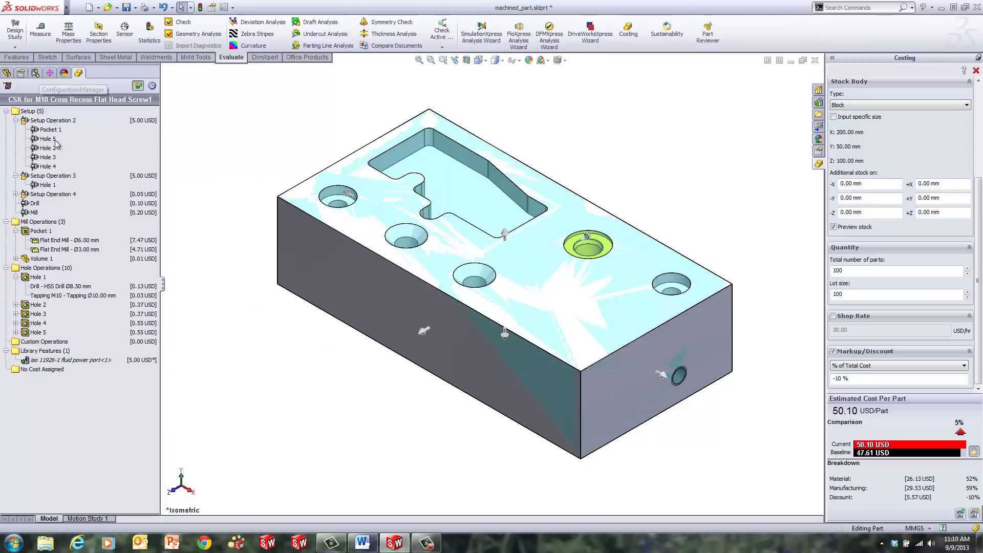
Look at the part's FeatureManager tree, then return to the CostingManager tree
mouse_move(23, 109)
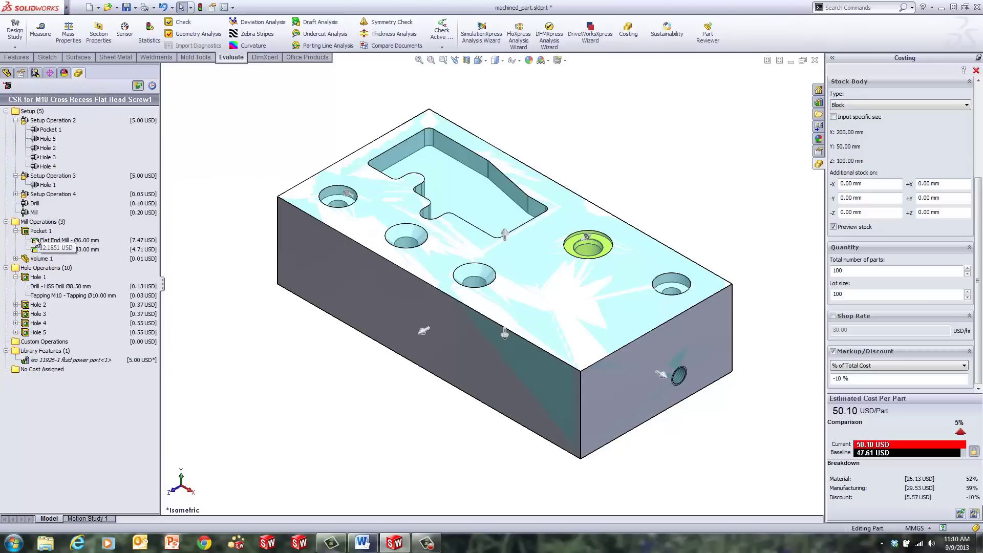
mouse_move(57, 346)
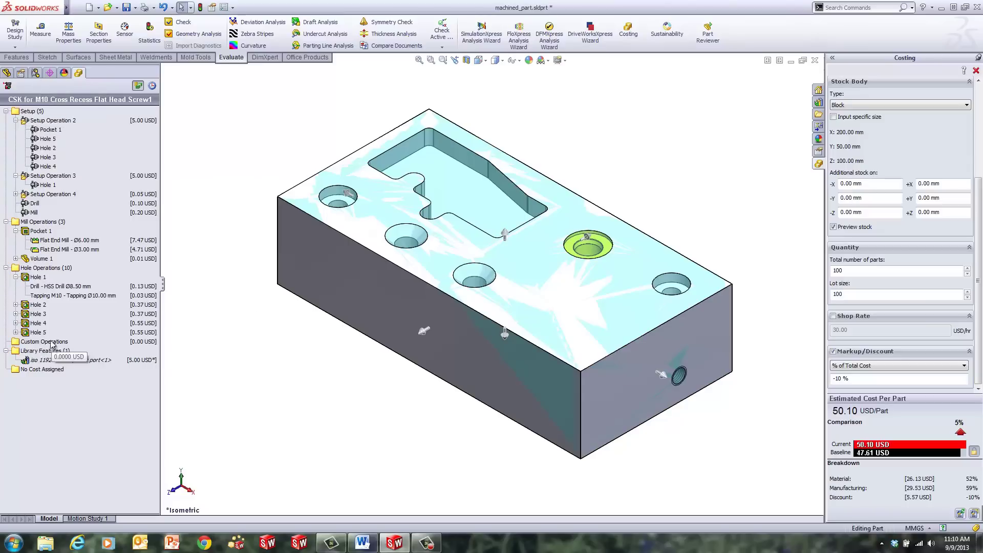
left_click(7, 73)
left_click(45, 187)
left_click(78, 73)
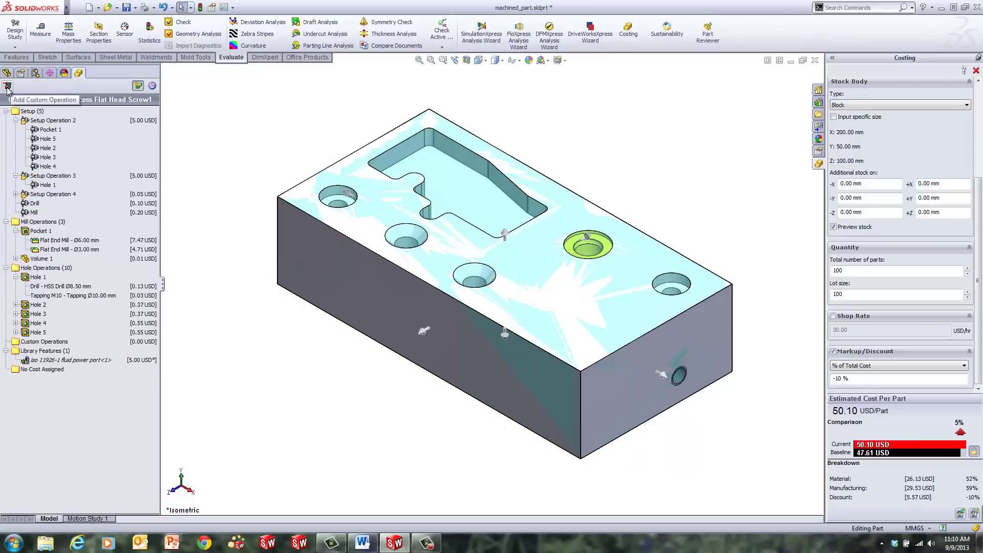
Add a Painting custom operation on all faces, adding 8.00 USD for a 57.39 USD estimate
left_click(7, 85)
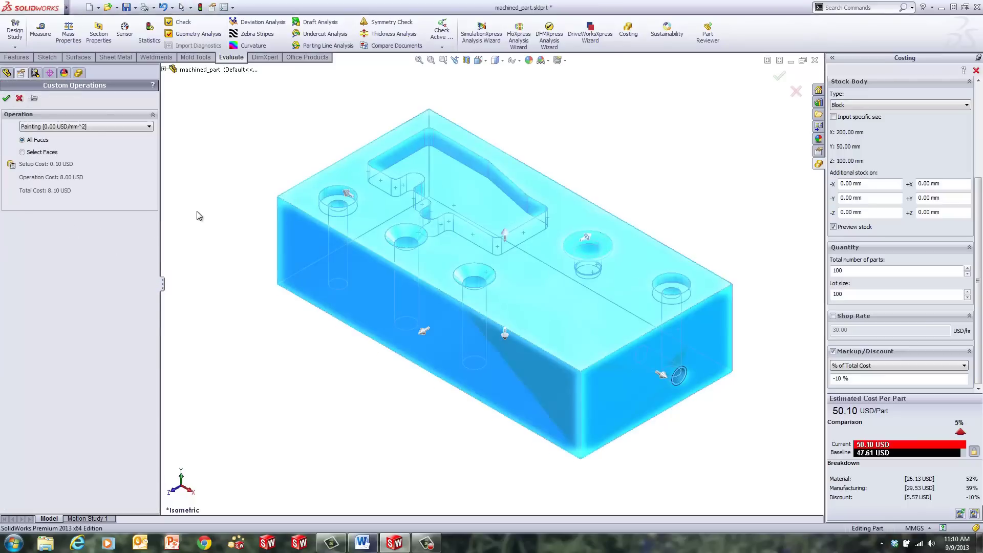
left_click(55, 126)
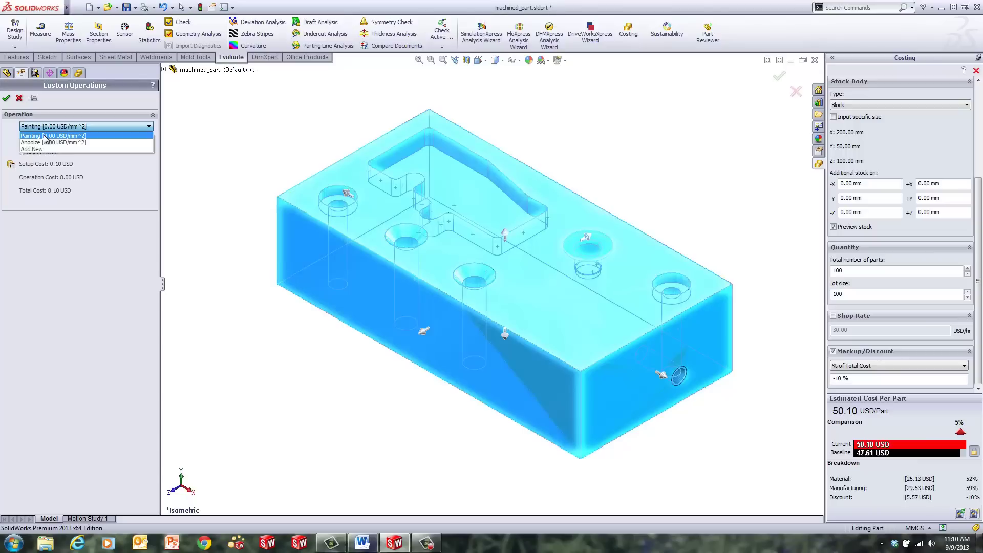
left_click(45, 136)
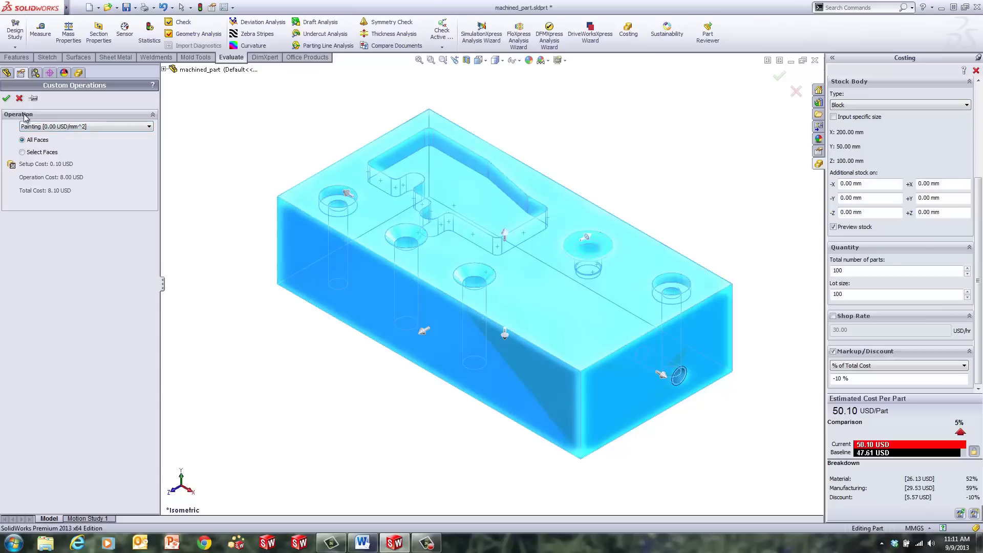
left_click(6, 99)
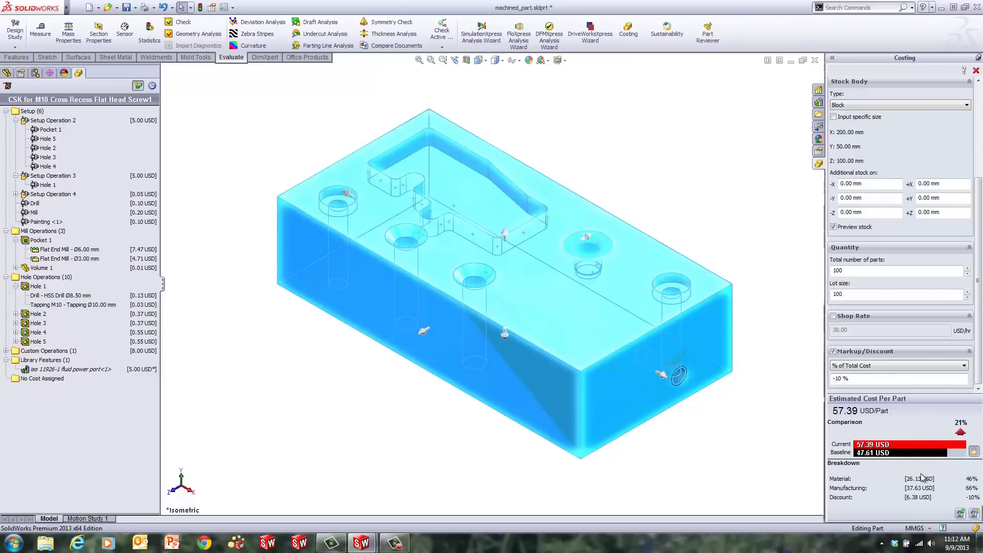
Generate the Word cost report for the 57.39 USD per part estimate
left_click(960, 513)
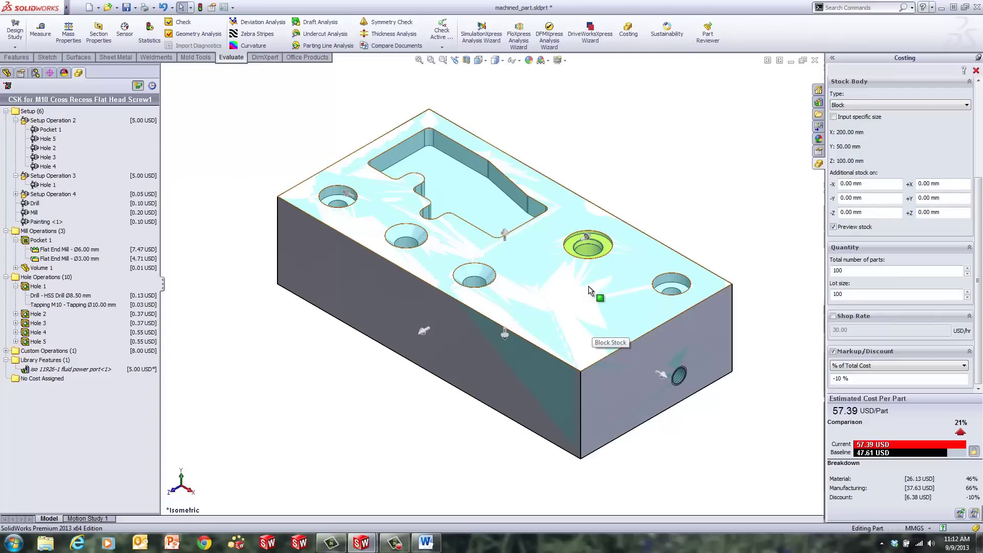
Set +Y additional stock to 0.50 mm and update the estimate to 62.12 USD per part
left_click(944, 200)
type(".5")
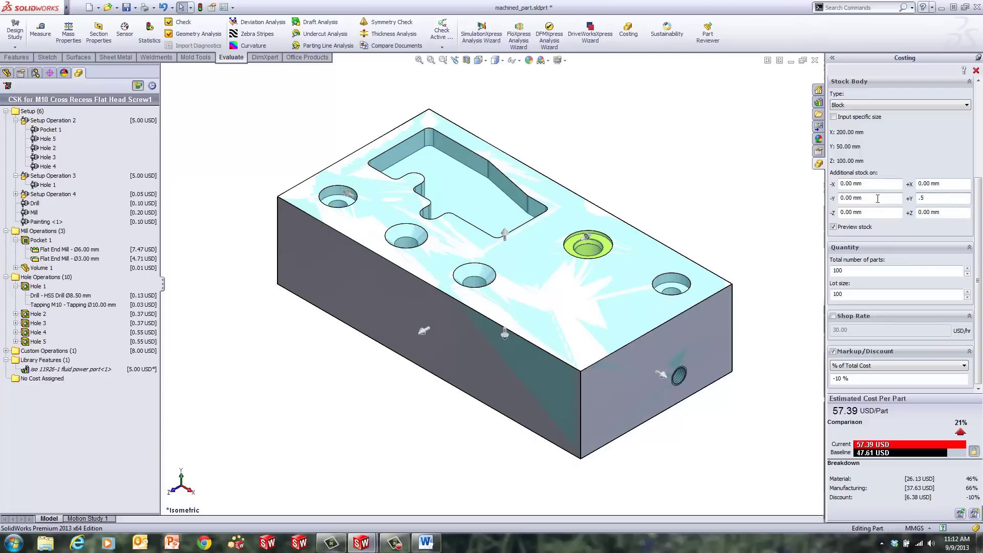
key("Return")
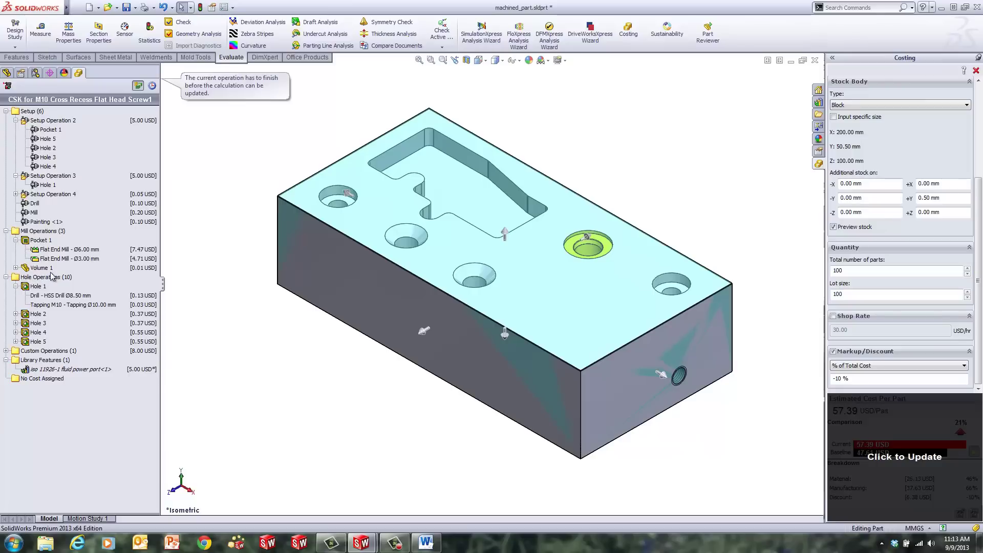
left_click(875, 420)
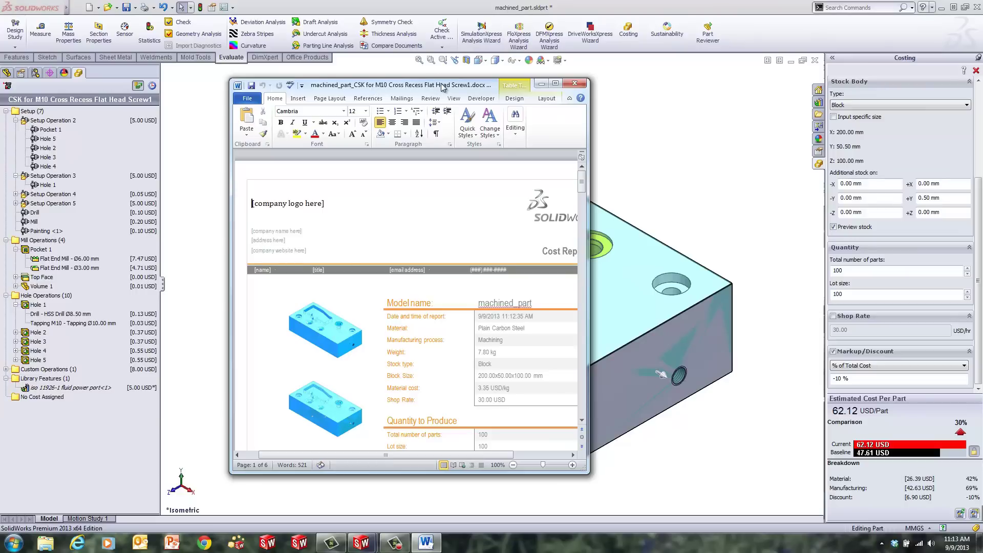
Maximize the Word cost report and read down to the page 5 baseline cost breakdown tables
double_click(443, 88)
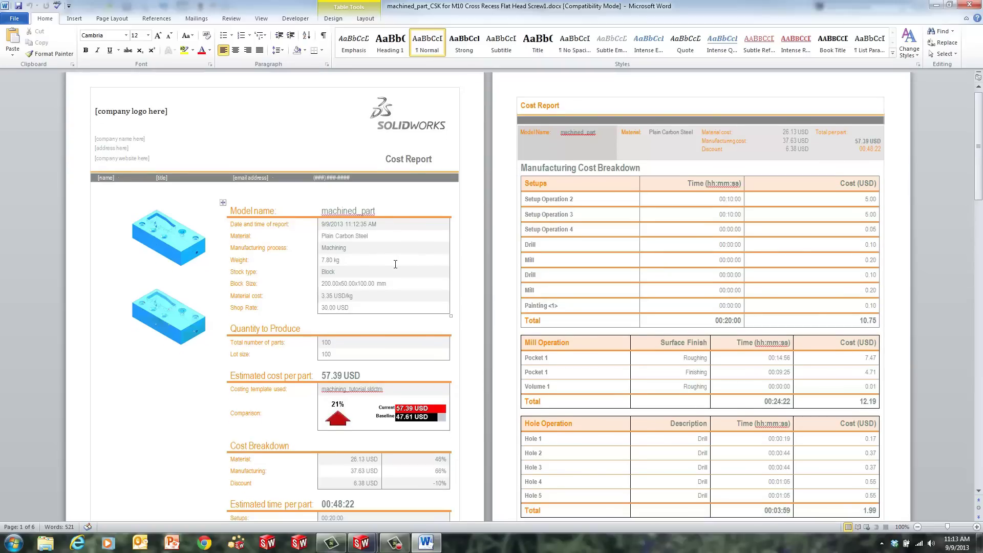
scroll(599, 297, "down", 3)
scroll(599, 297, "down", 6)
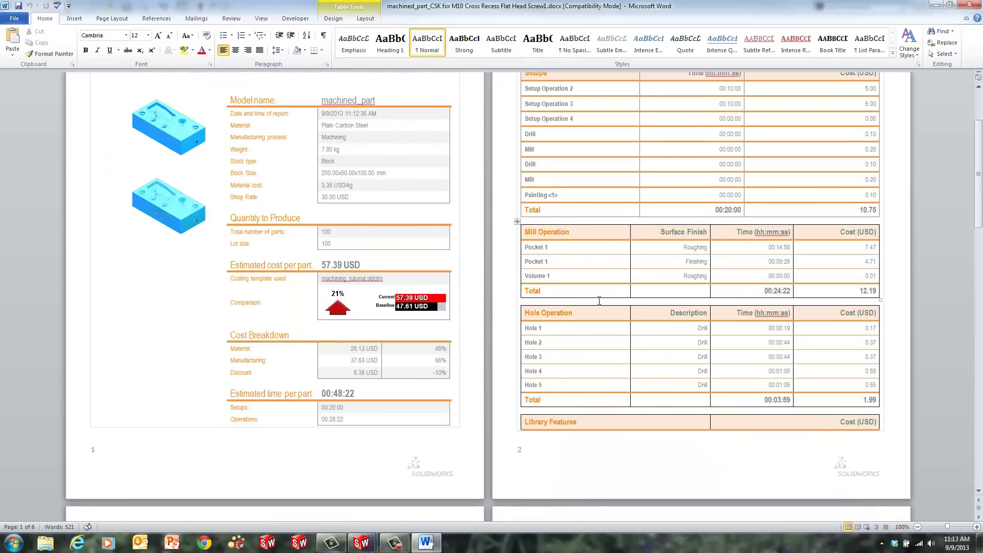
scroll(601, 302, "down", 1)
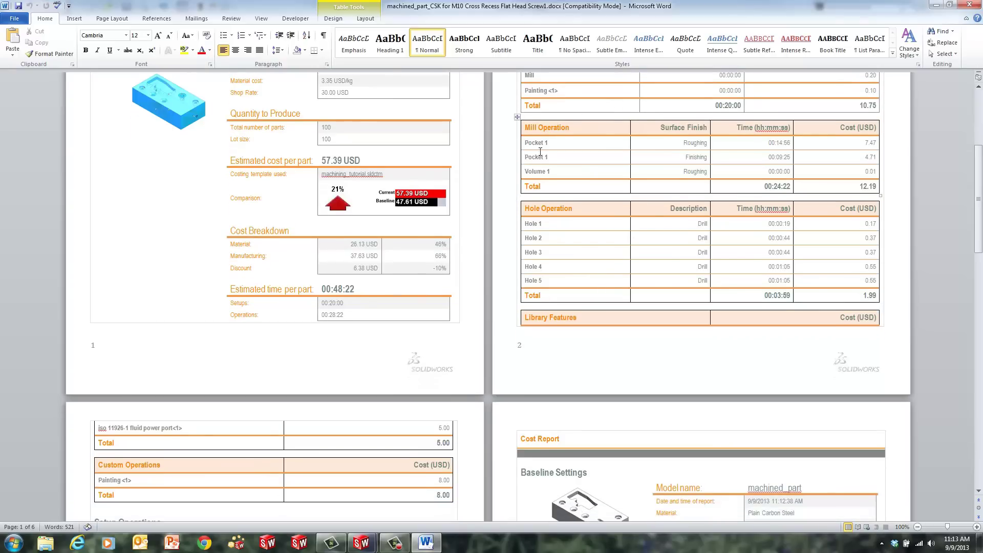
scroll(712, 283, "down", 2)
scroll(693, 282, "down", 6)
scroll(578, 345, "down", 7)
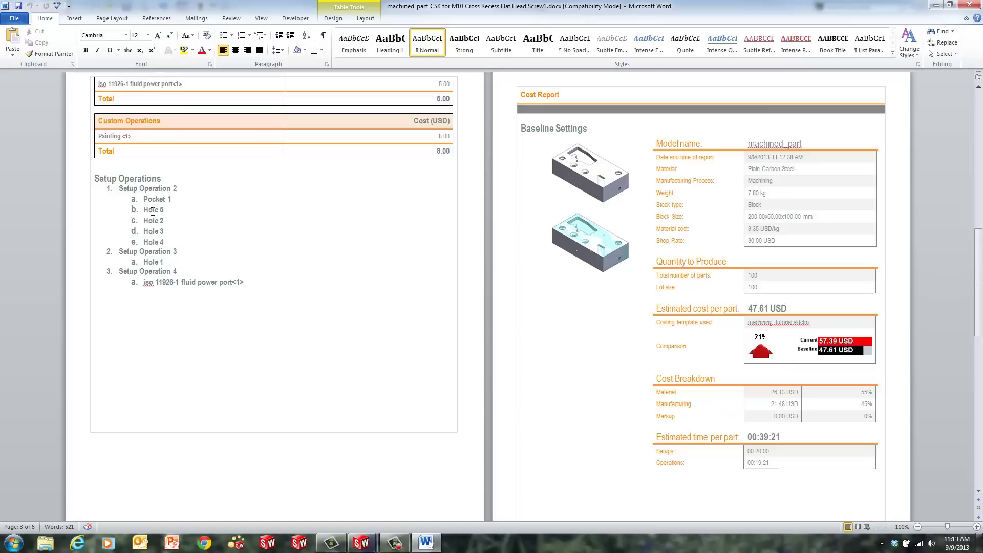
scroll(215, 254, "down", 8)
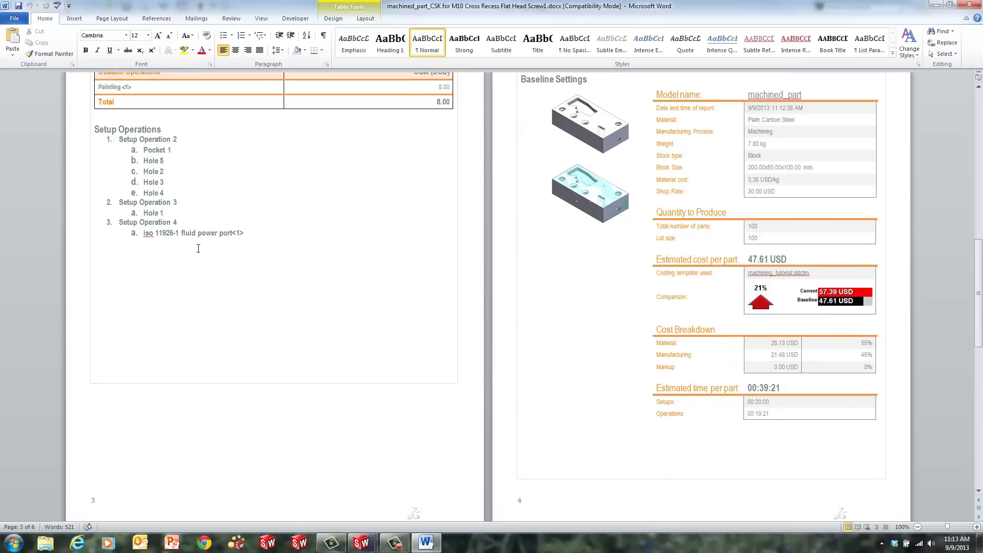
scroll(229, 260, "down", 10)
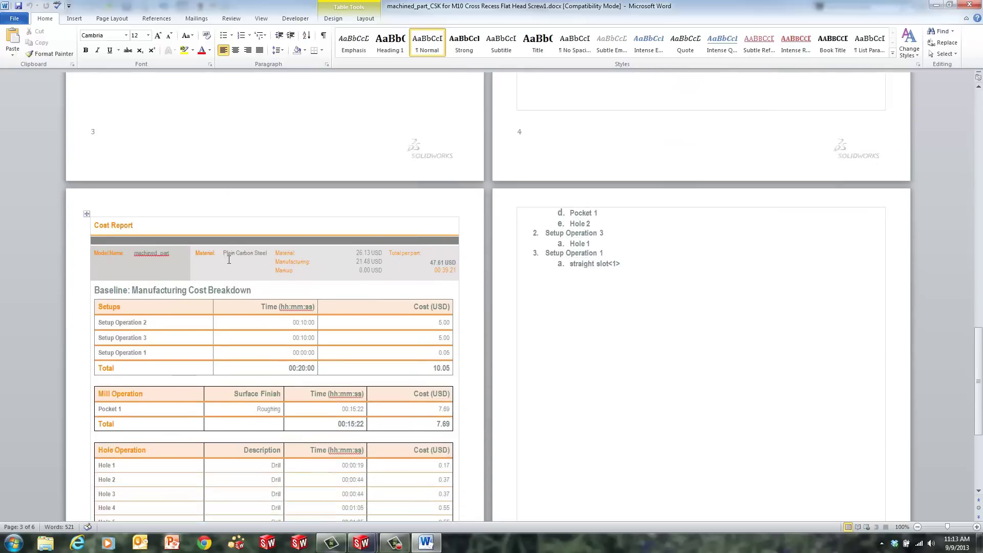
scroll(221, 405, "down", 2)
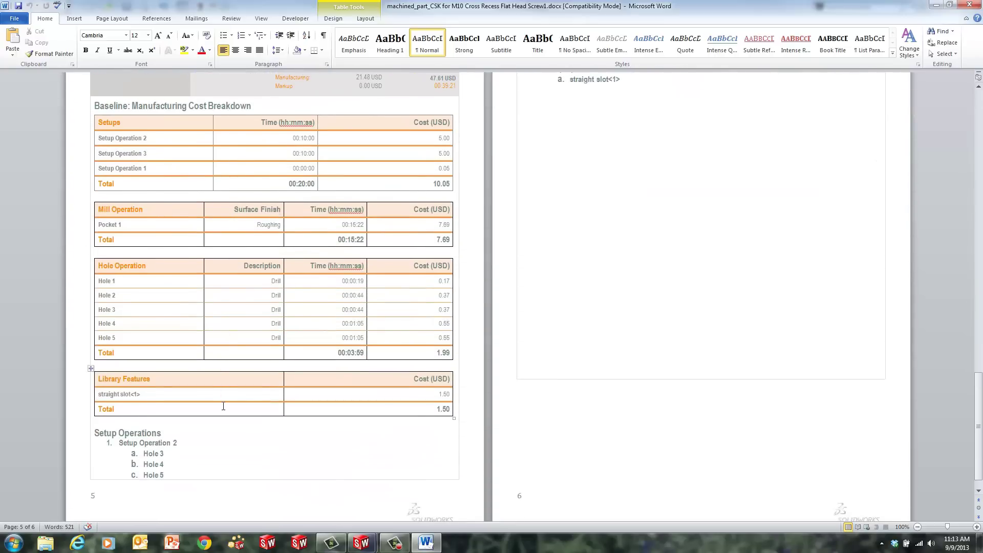